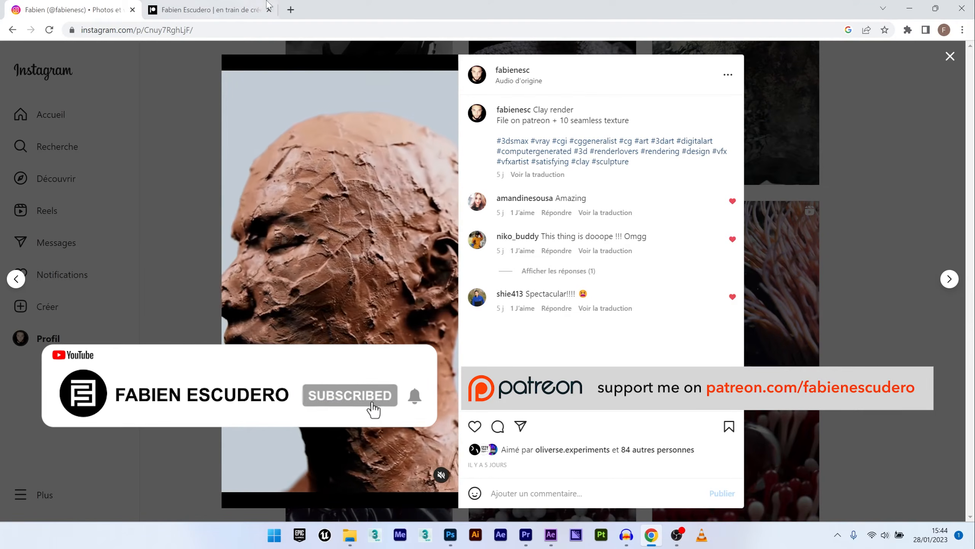
- Browse the Patreon page down to the clay displacement setup and seamless texture post
left_click(221, 13)
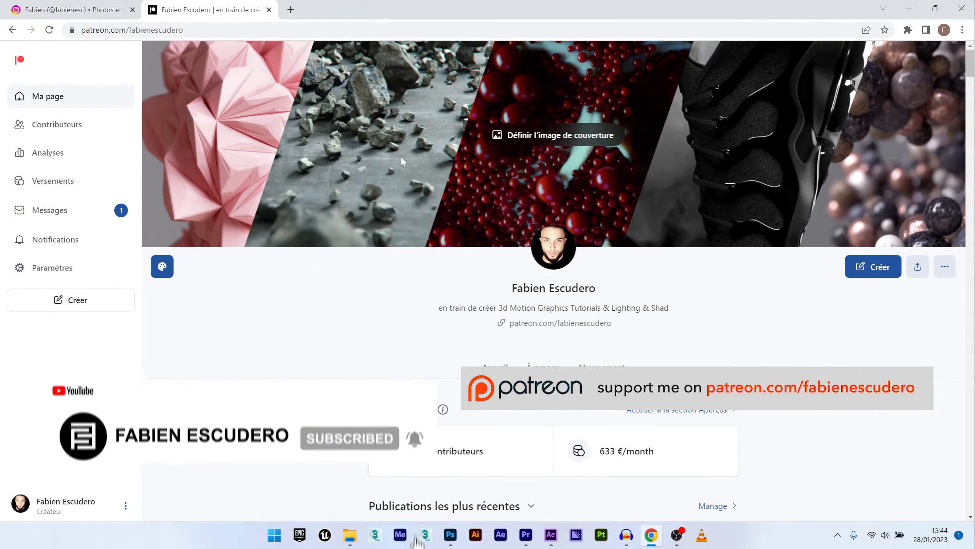
scroll(667, 277, "down", 10)
scroll(666, 276, "down", 10)
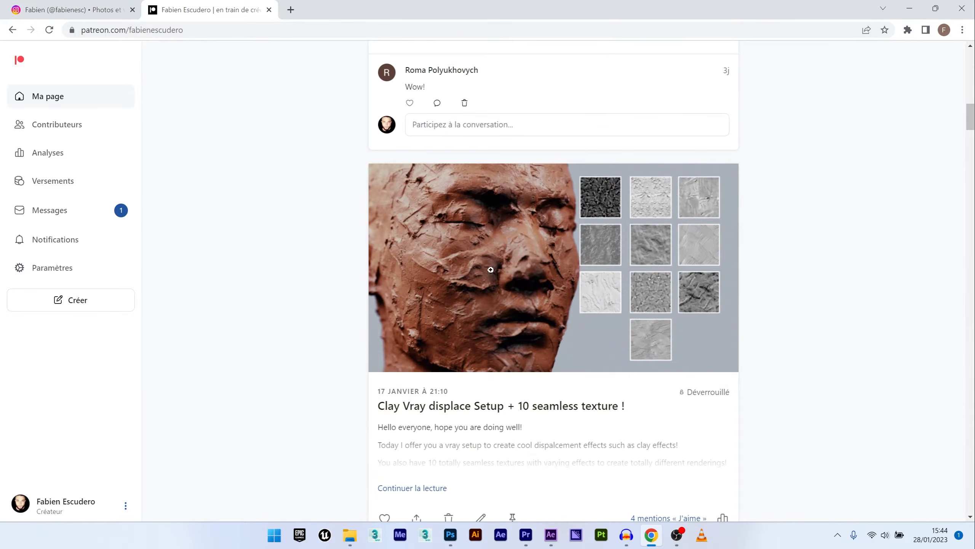
scroll(596, 266, "down", 6)
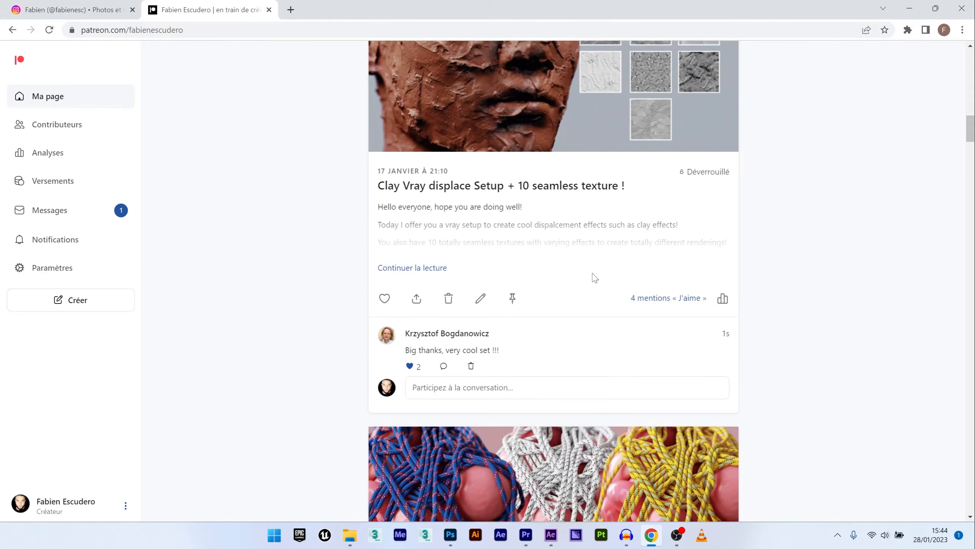
scroll(592, 277, "up", 9)
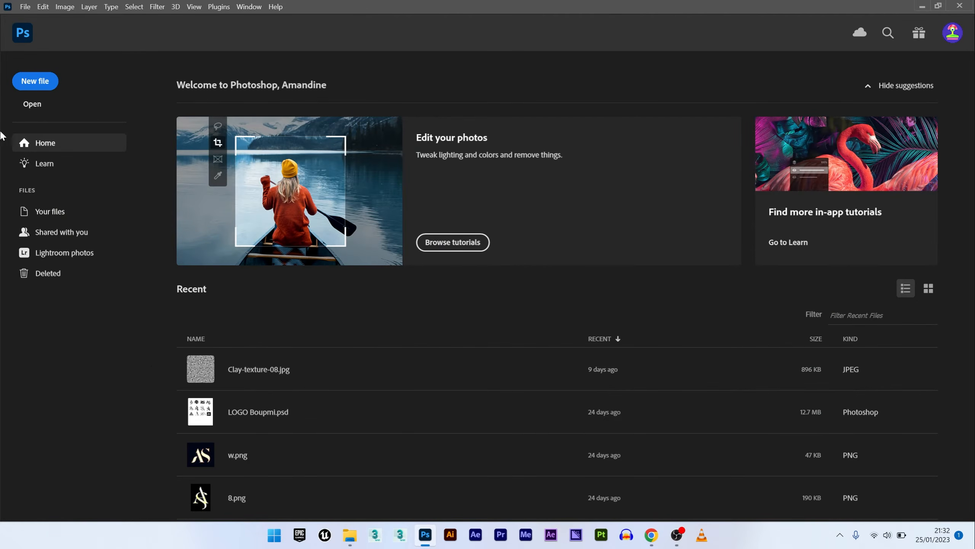
- Create a new 1000 x 1000 px document
left_click(34, 82)
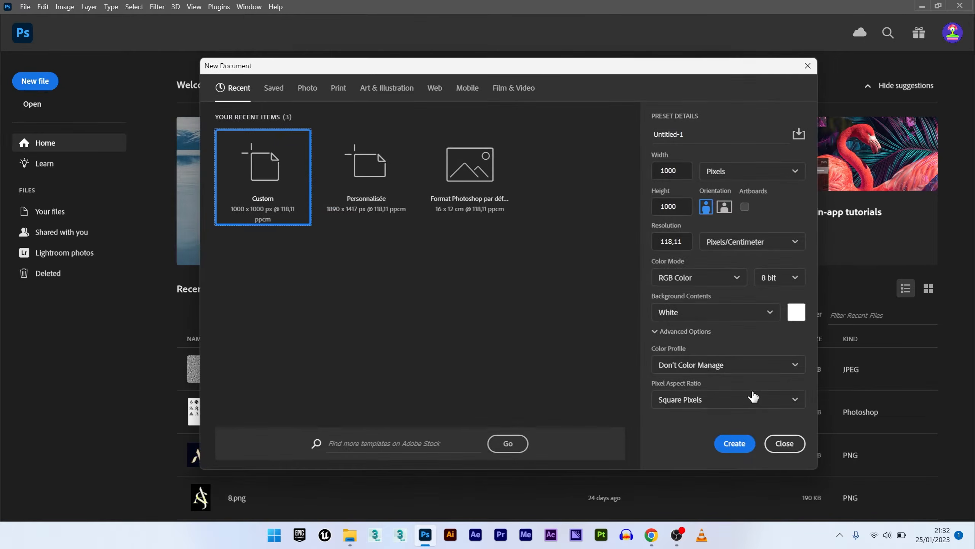
left_click(734, 444)
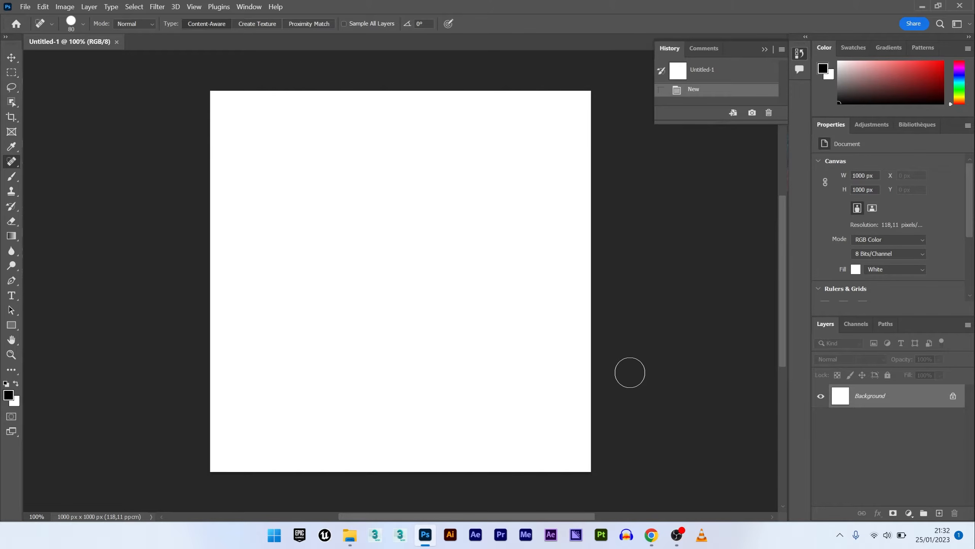
- Switch to the browser and search Google Images for clay texture
left_click(652, 535)
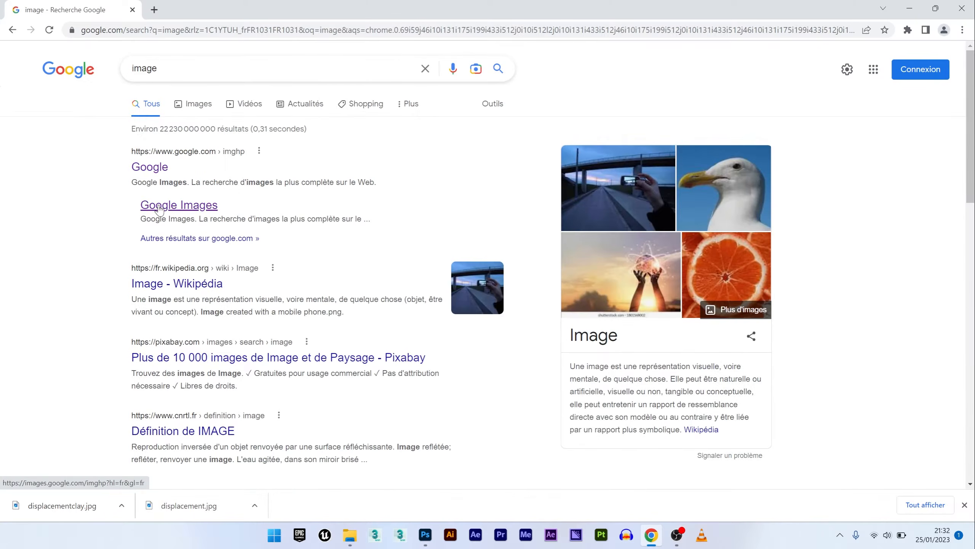
left_click(175, 206)
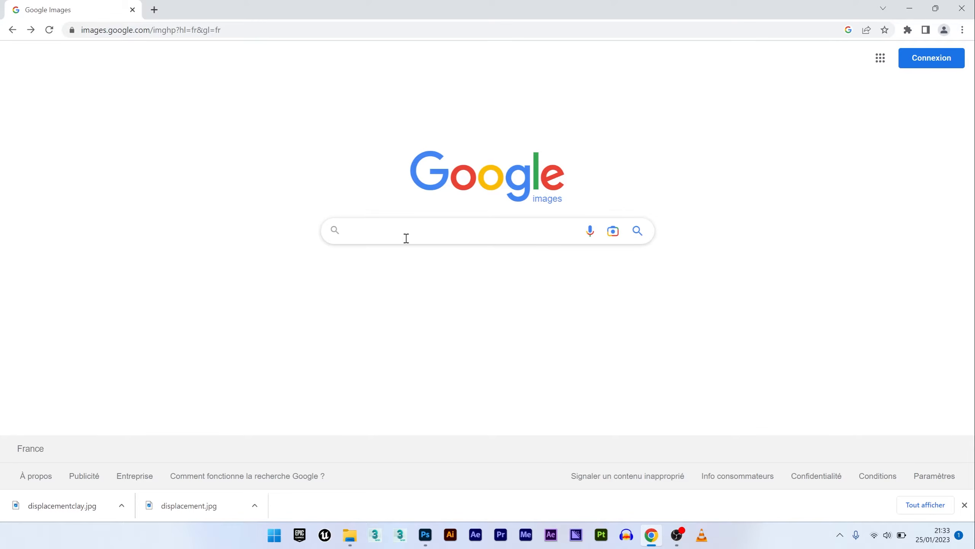
type("clay text")
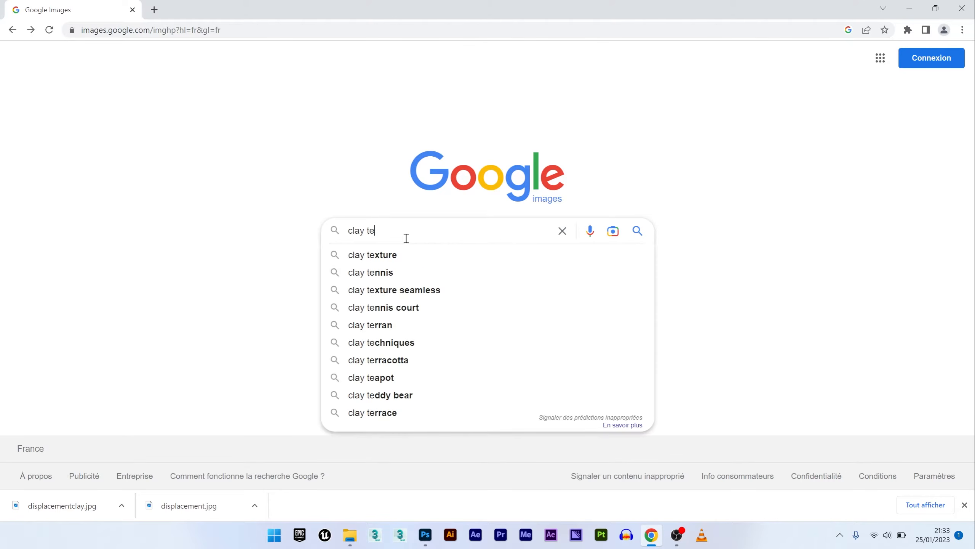
type("ure")
key("Return")
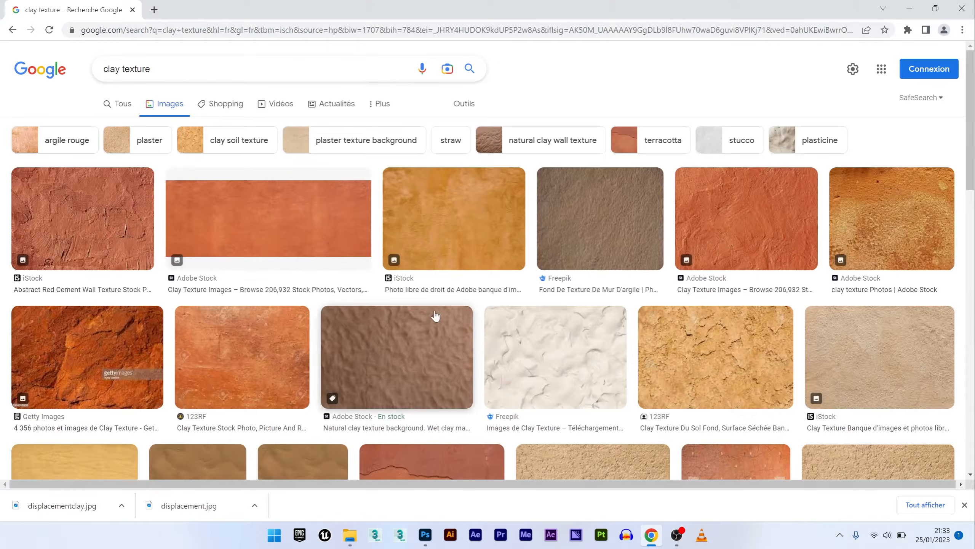
- Open the grey clay texture result and save the image to the desktop as displacementclay
scroll(389, 393, "down", 6)
left_click(391, 392)
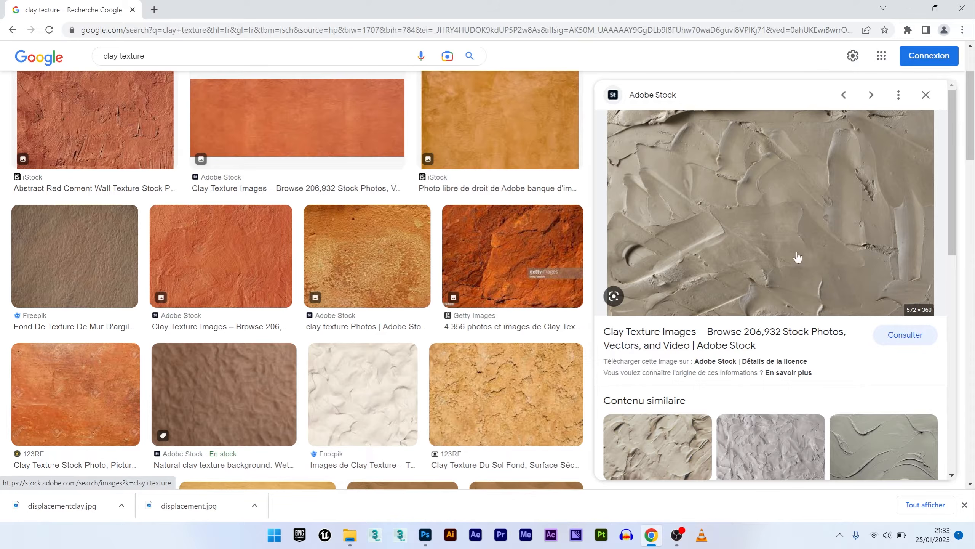
right_click(801, 234)
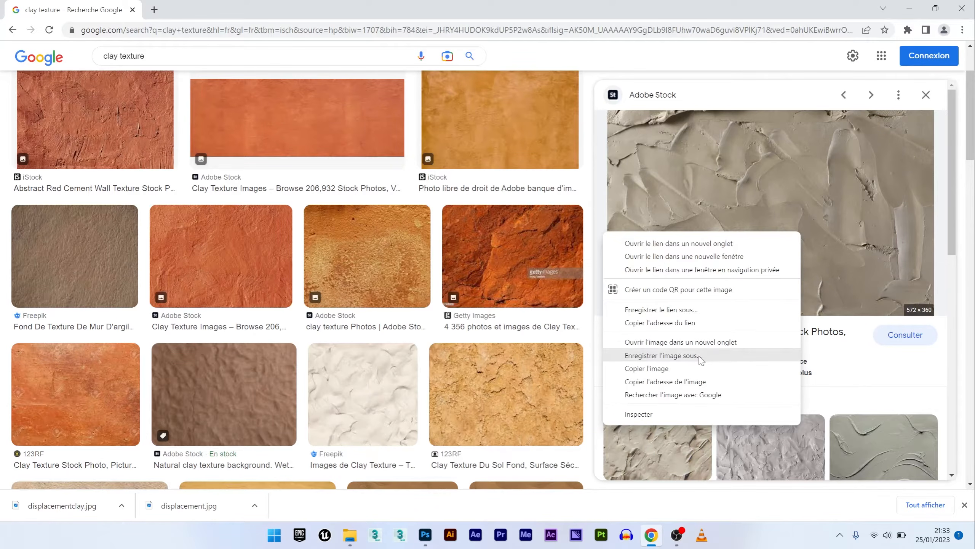
left_click(662, 355)
type("displacementclay")
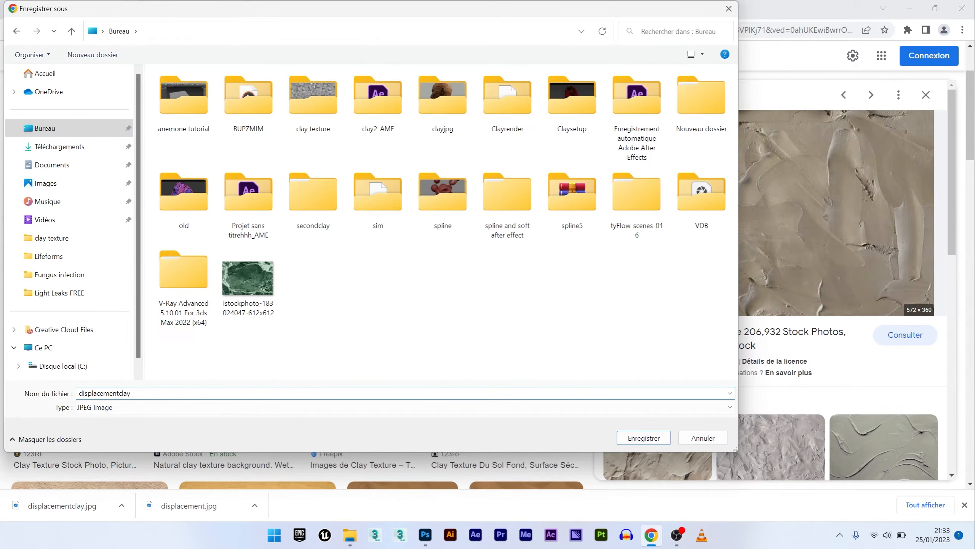
key("Return")
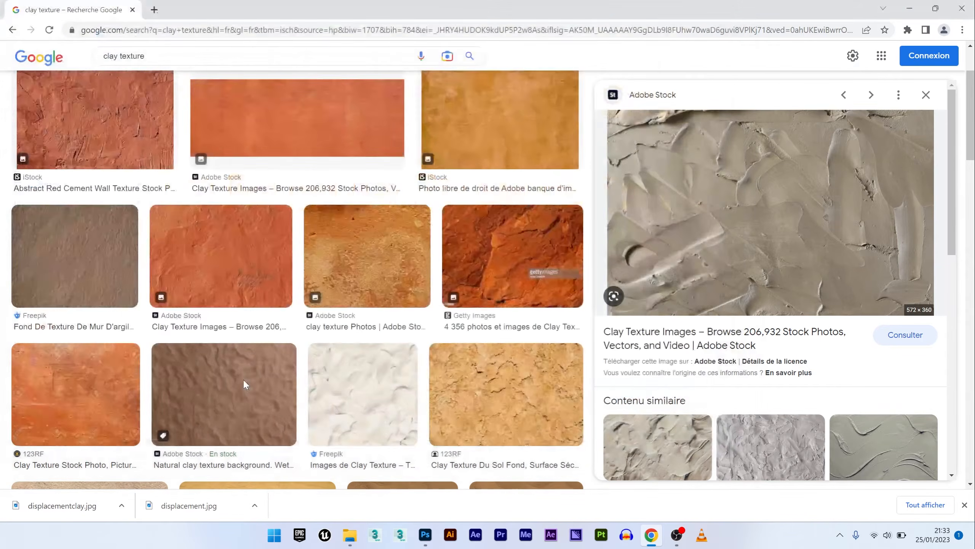
- Place the displacementclay image from the desktop into the Photoshop document
left_click(909, 9)
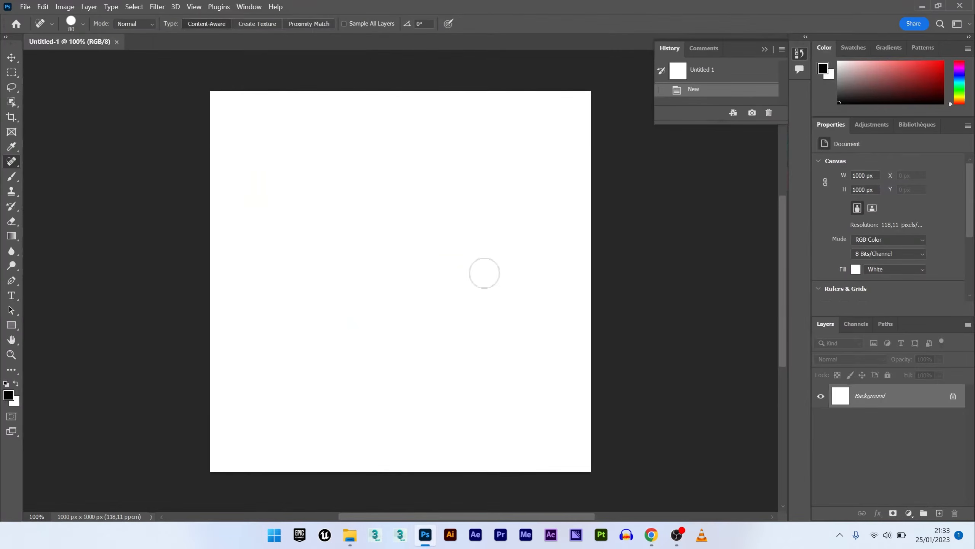
left_click(350, 534)
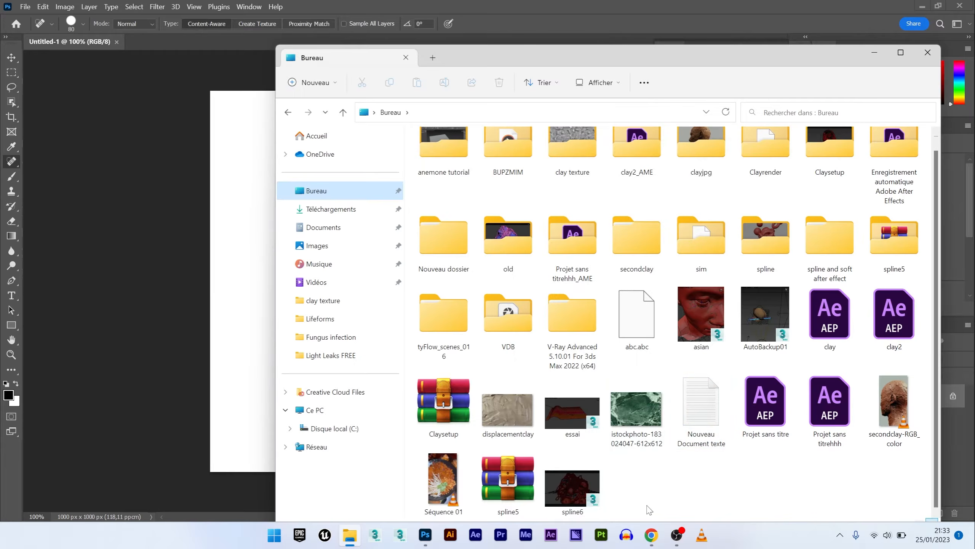
left_click_drag(508, 410, 218, 208)
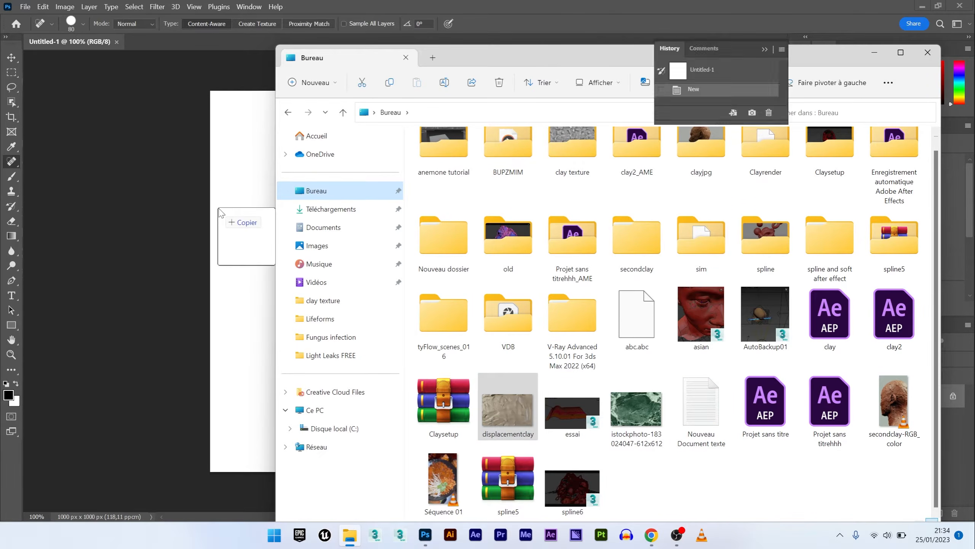
- Scale the placed texture up to cover the whole canvas and commit the transform
left_click_drag(292, 212, 170, 135)
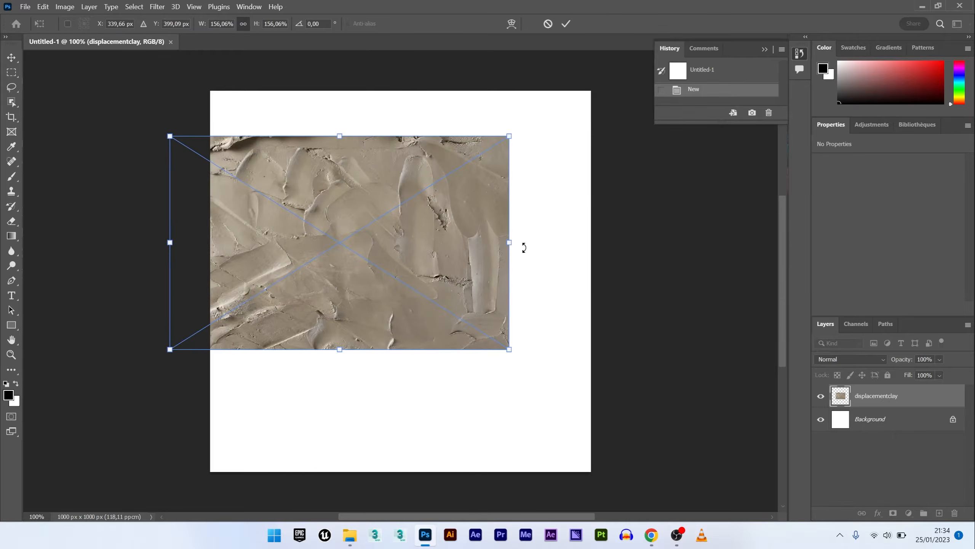
left_click_drag(509, 349, 631, 427)
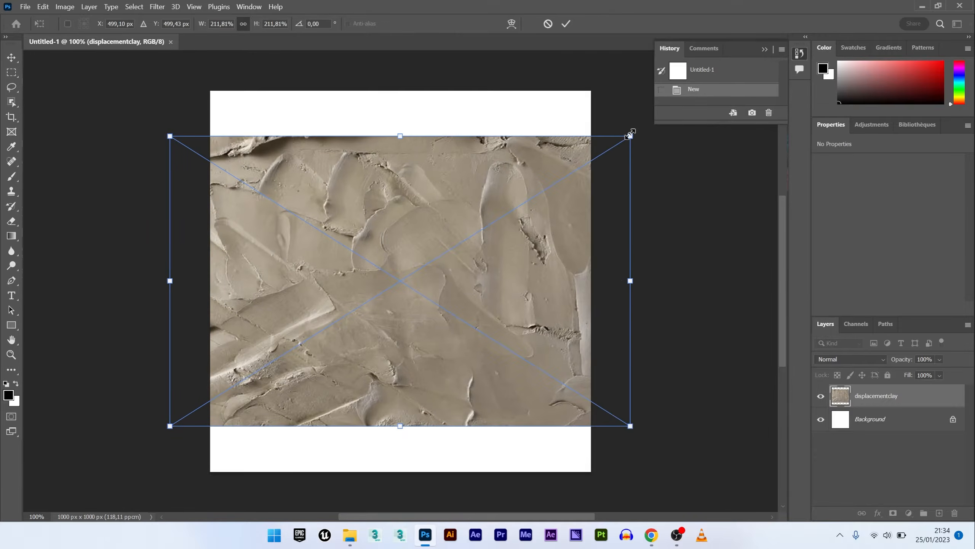
left_click_drag(629, 135, 718, 81)
left_click_drag(501, 286, 442, 290)
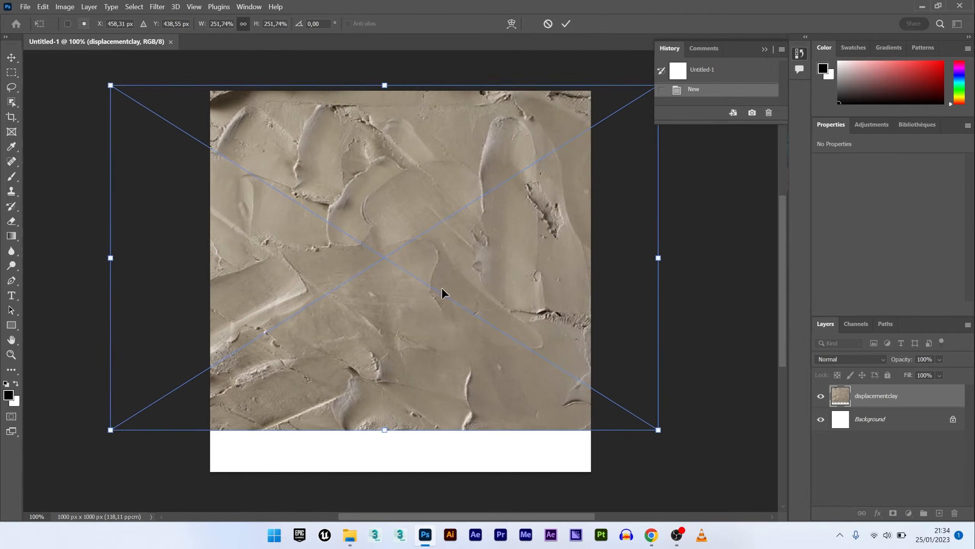
left_click_drag(110, 431, 35, 475)
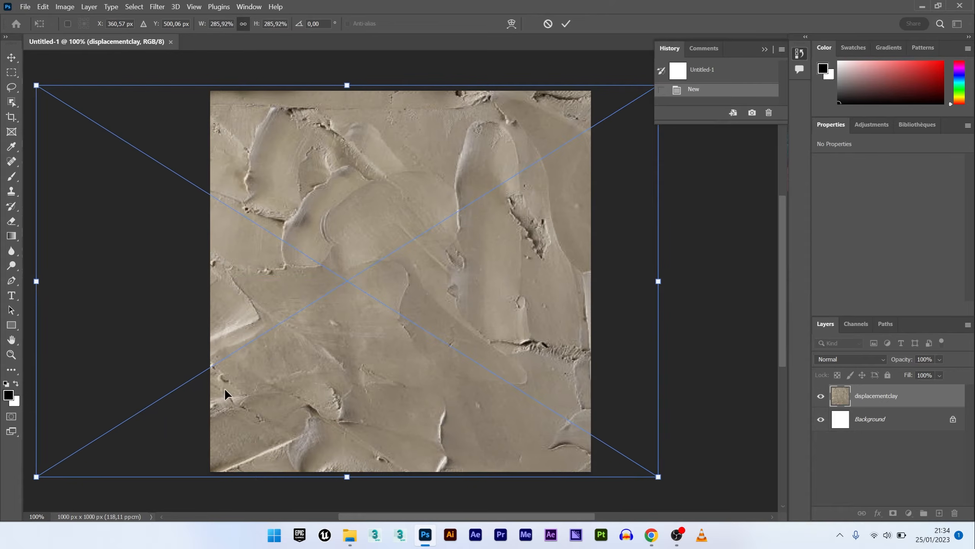
left_click_drag(225, 392, 279, 396)
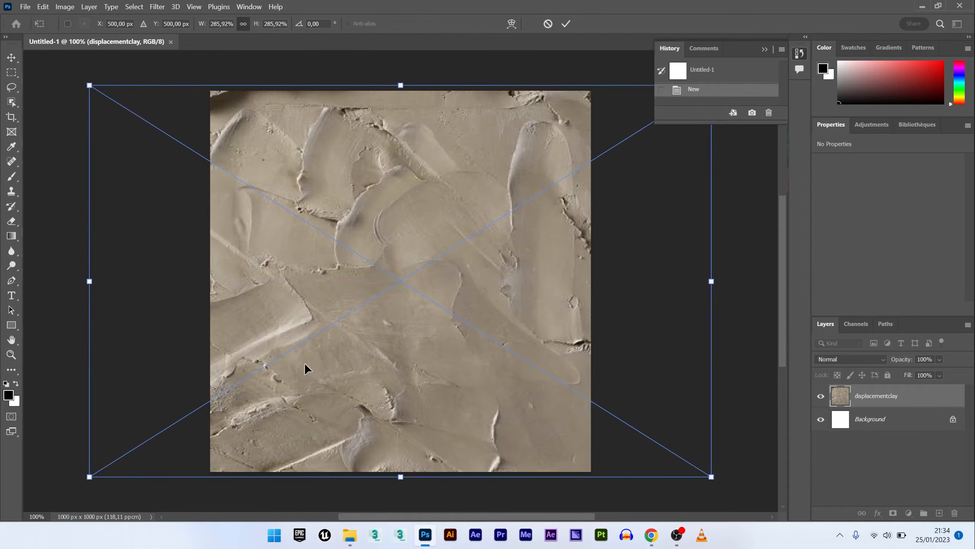
key("Return")
key("j")
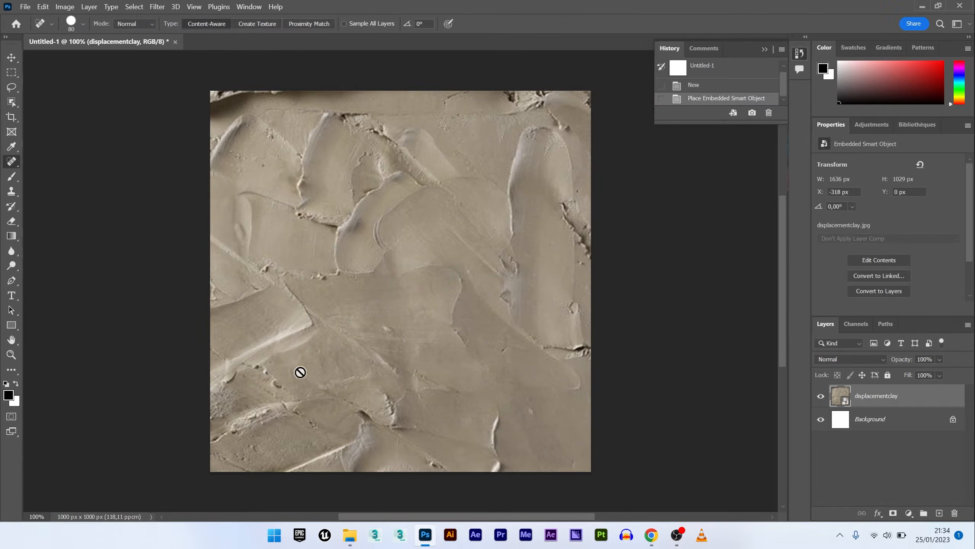
- Flatten the image and convert the background into a regular layer
left_click(71, 7)
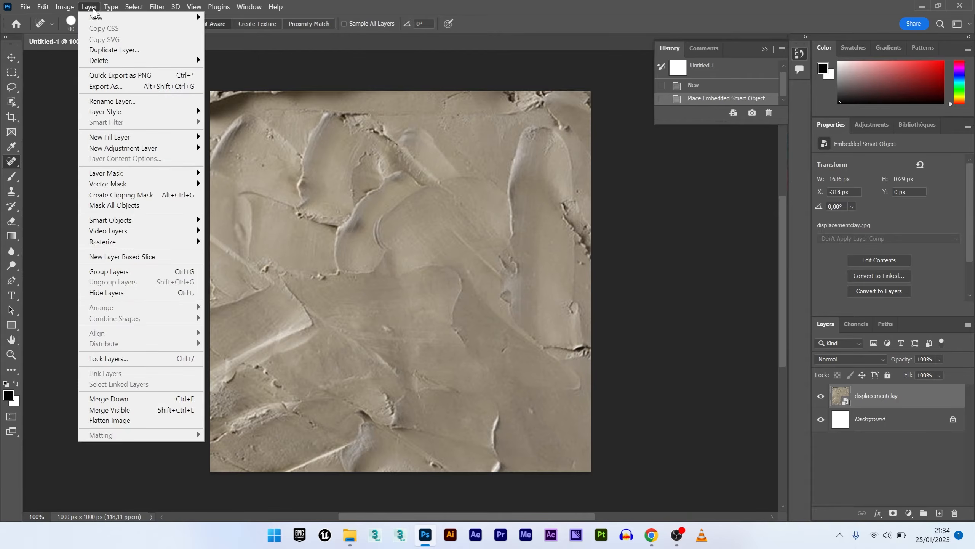
left_click(94, 11)
left_click(98, 9)
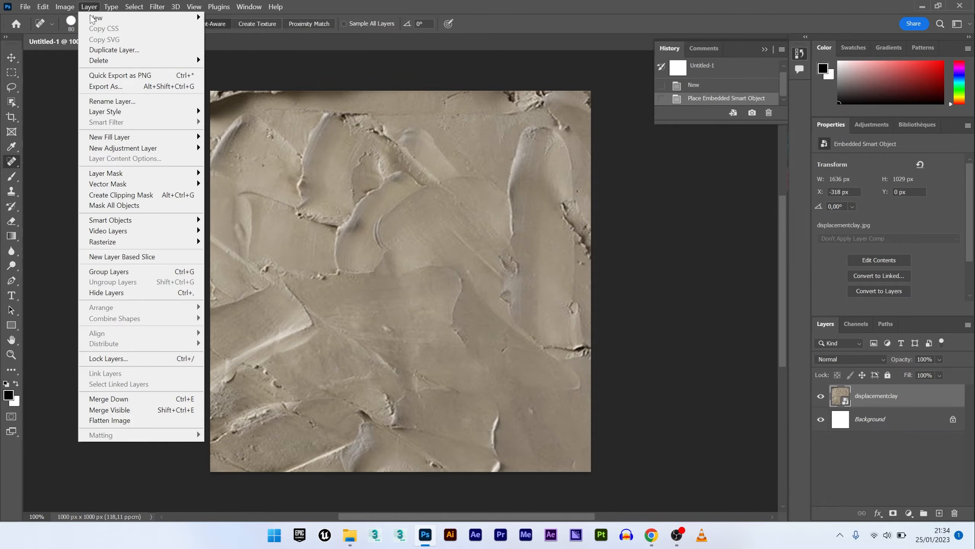
left_click(141, 422)
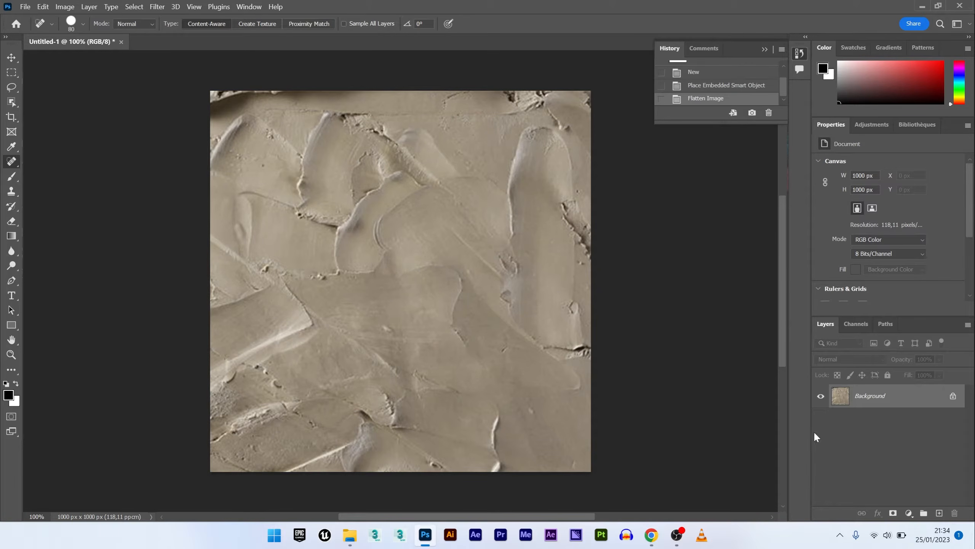
double_click(868, 399)
key("Return")
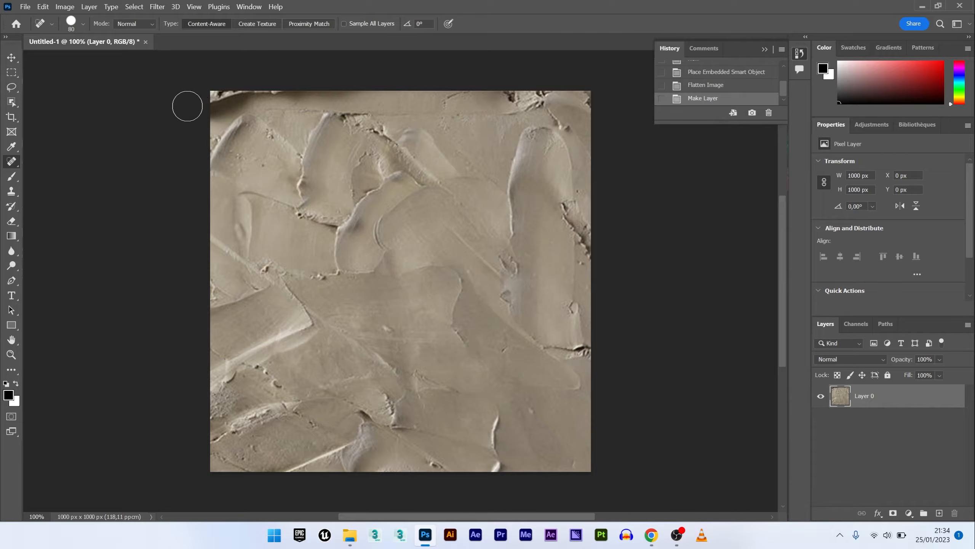
- Apply the Offset filter with +500 pixels right and 500 pixels down, using Wrap Around
left_click(157, 6)
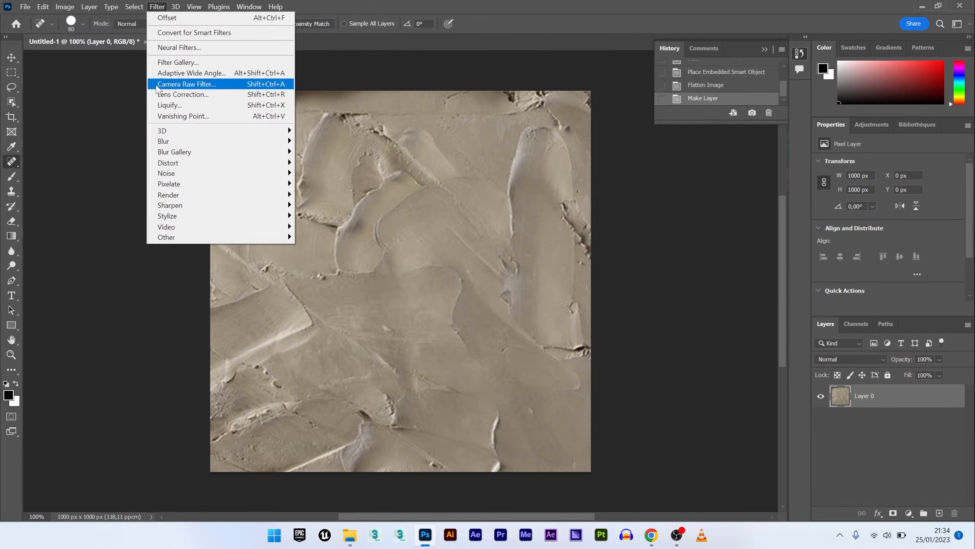
mouse_move(173, 238)
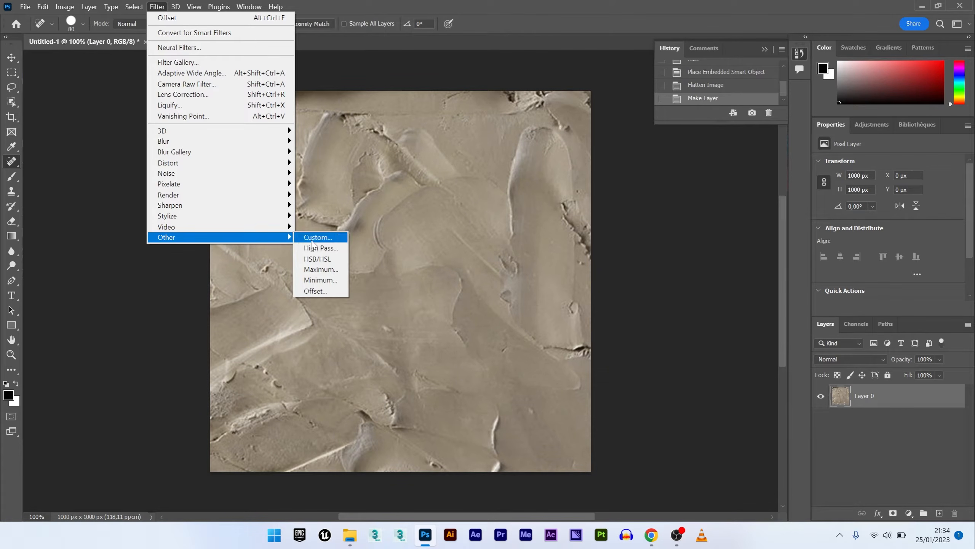
left_click(316, 291)
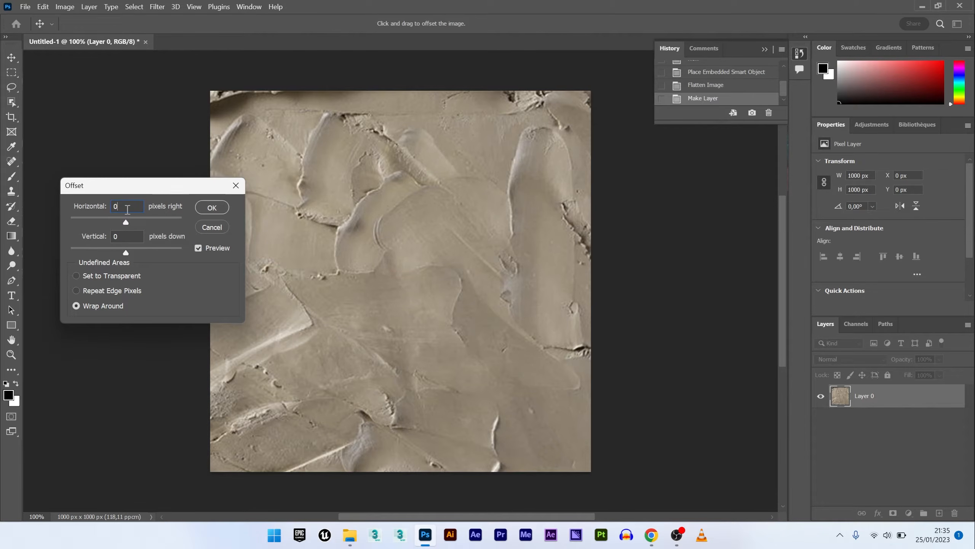
key("Tab")
type("5")
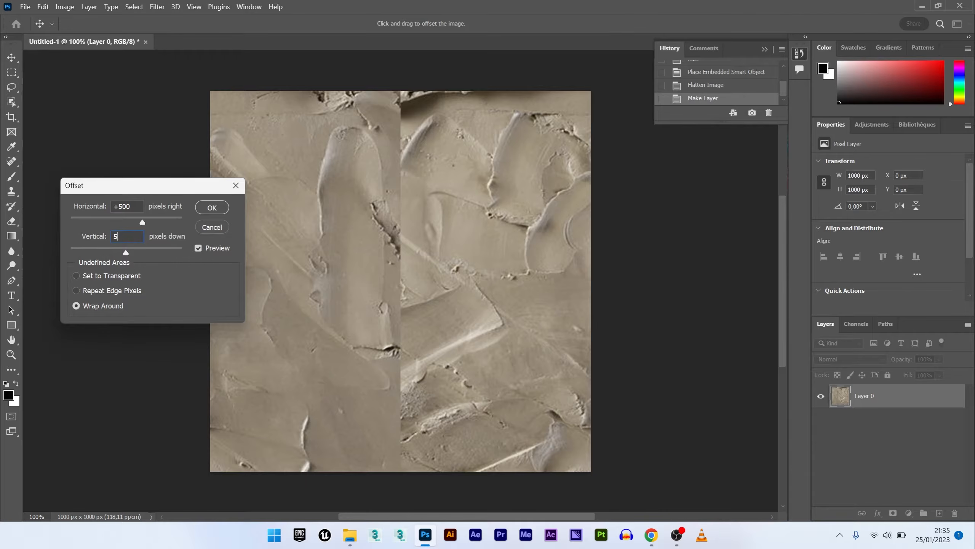
type("00")
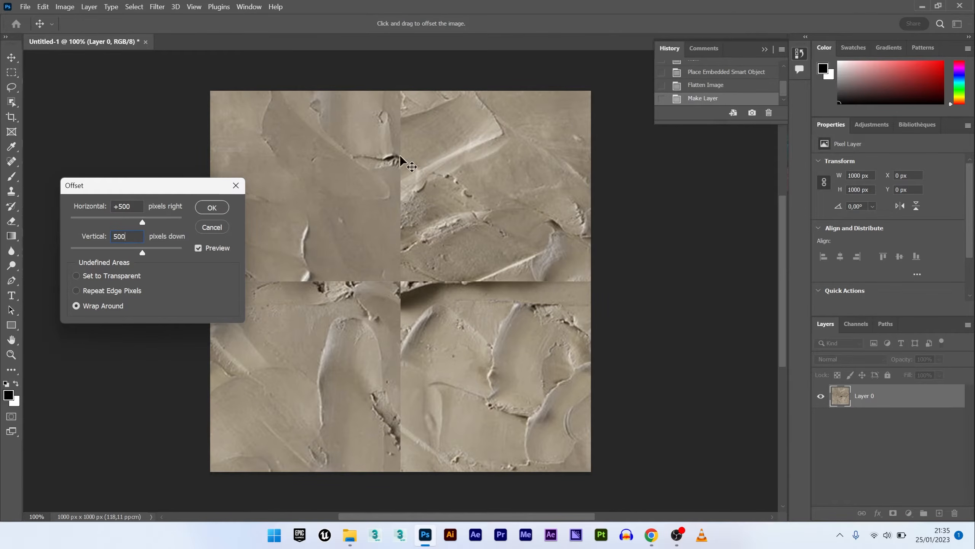
key("Return")
- Confirm the offset and paint over the horizontal and vertical seams with the Spot Healing Brush to blend them
key("j")
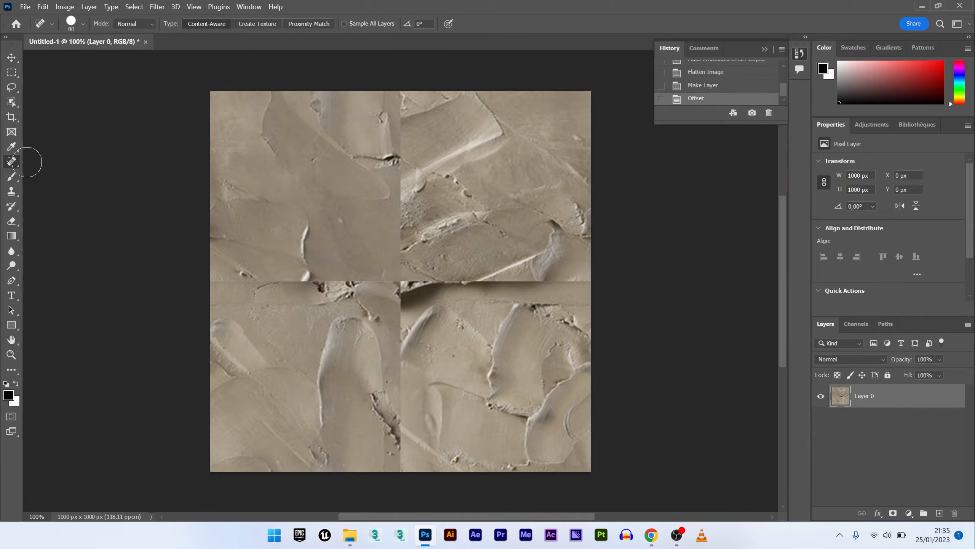
left_click_drag(212, 285, 310, 285)
left_click_drag(246, 276, 396, 283)
left_click_drag(316, 277, 559, 285)
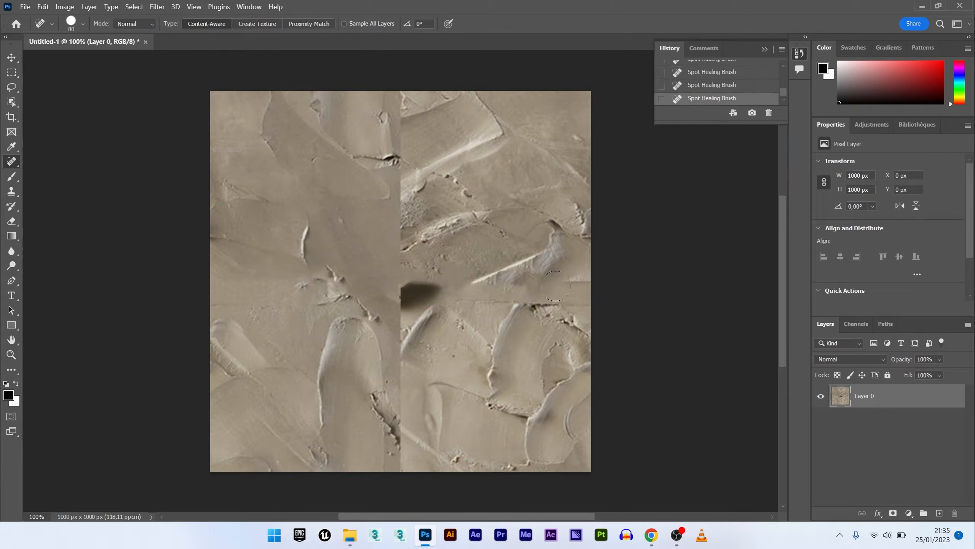
left_click(561, 286)
left_click(581, 280)
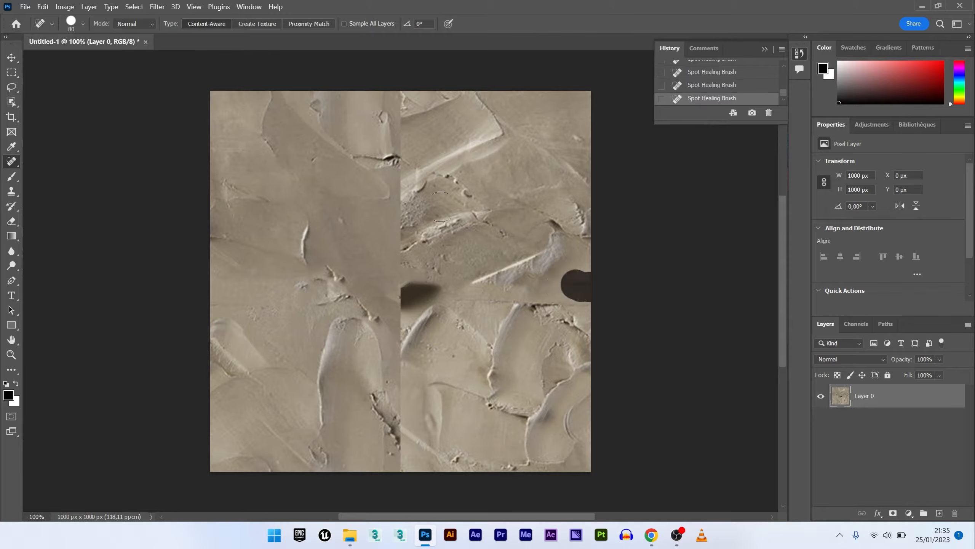
left_click_drag(514, 293, 602, 293)
mouse_move(399, 96)
left_mouse_down()
mouse_move(388, 396)
mouse_move(409, 457)
left_mouse_up()
left_click(398, 286)
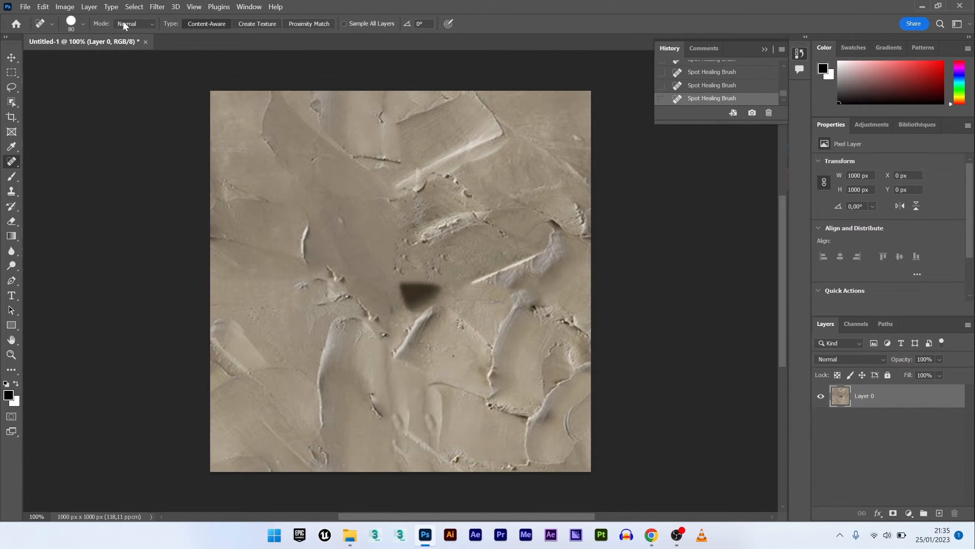
- Set the healing brush size to 159 px and heal the dark smudge near the texture's centre
left_click(83, 24)
left_click_drag(86, 56, 91, 57)
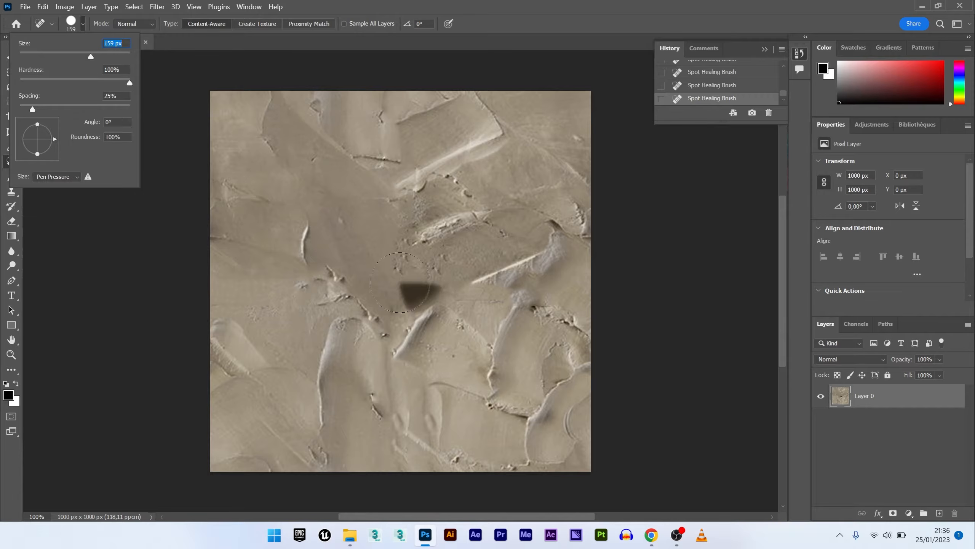
left_click(294, 265)
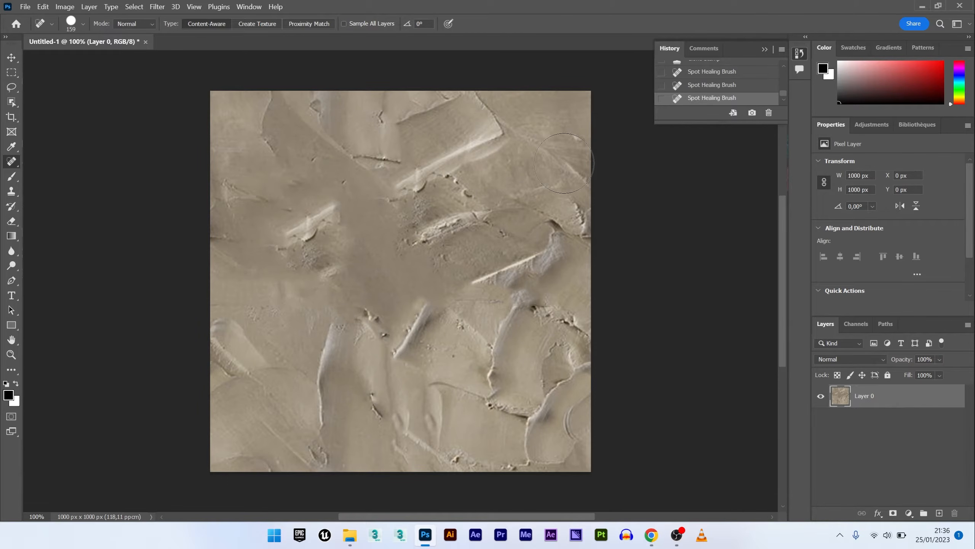
- Reapply the last Offset filter three times to check the healed seams for clean tiling
left_click(159, 8)
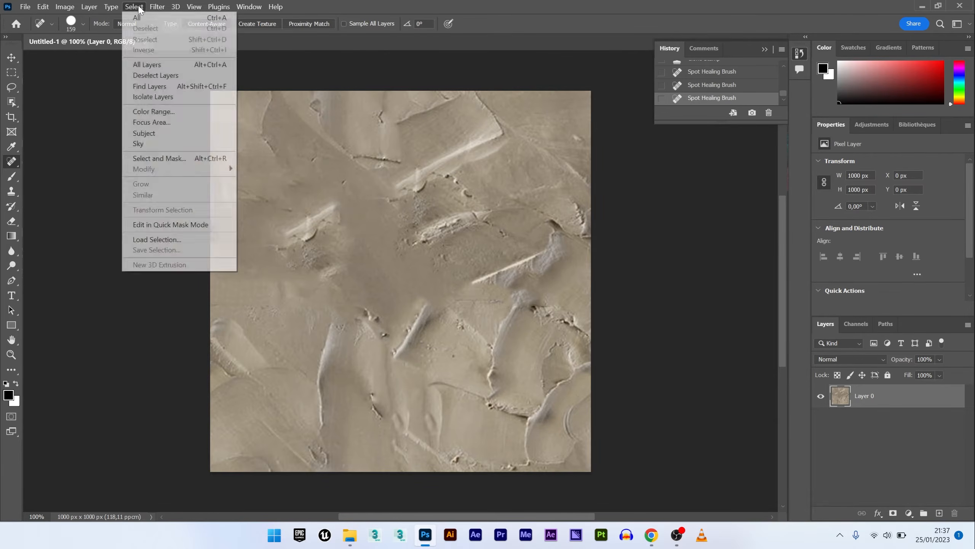
left_click(139, 7)
left_click(163, 6)
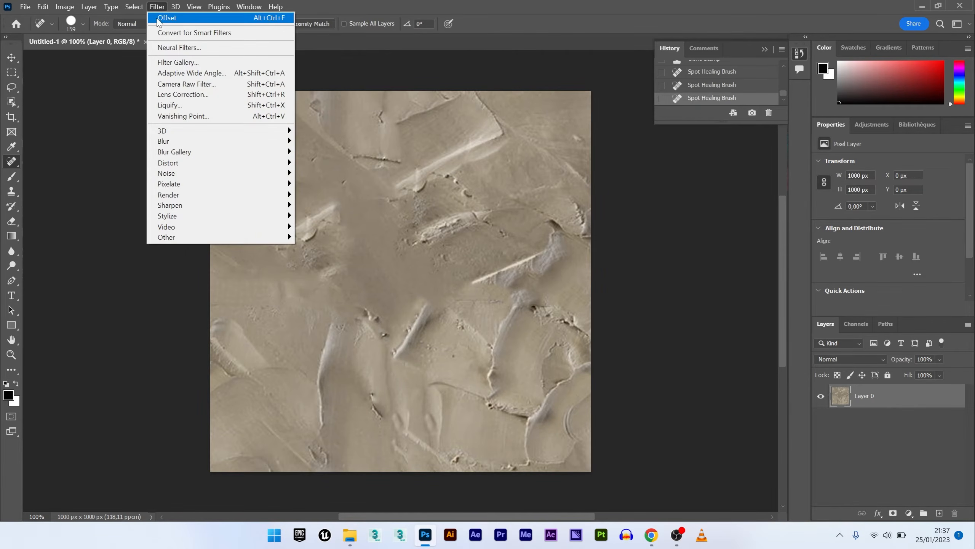
left_click(189, 18)
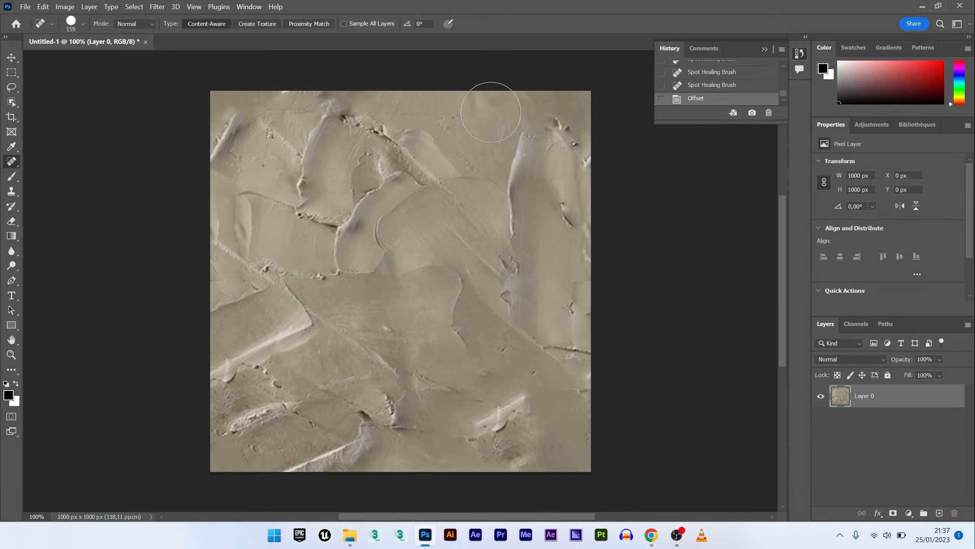
left_click(157, 7)
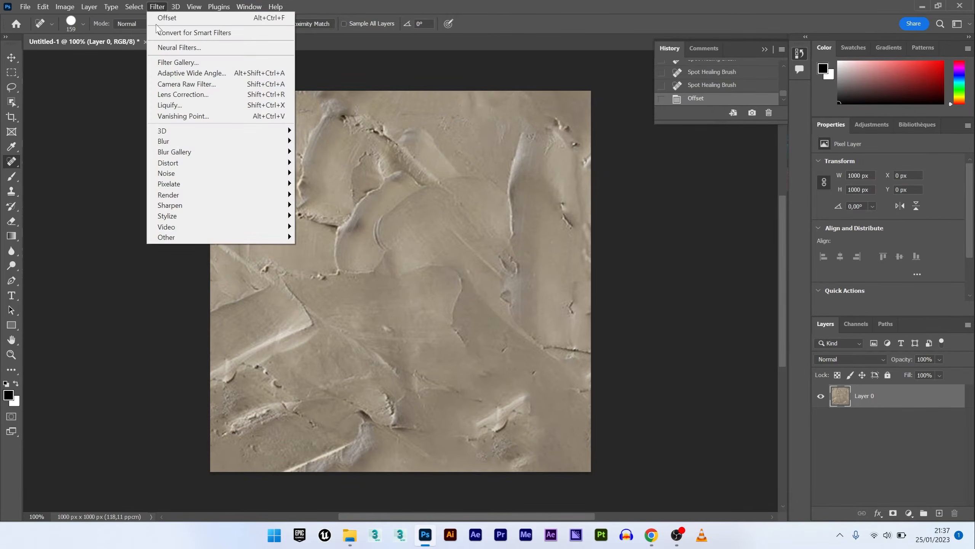
left_click(166, 17)
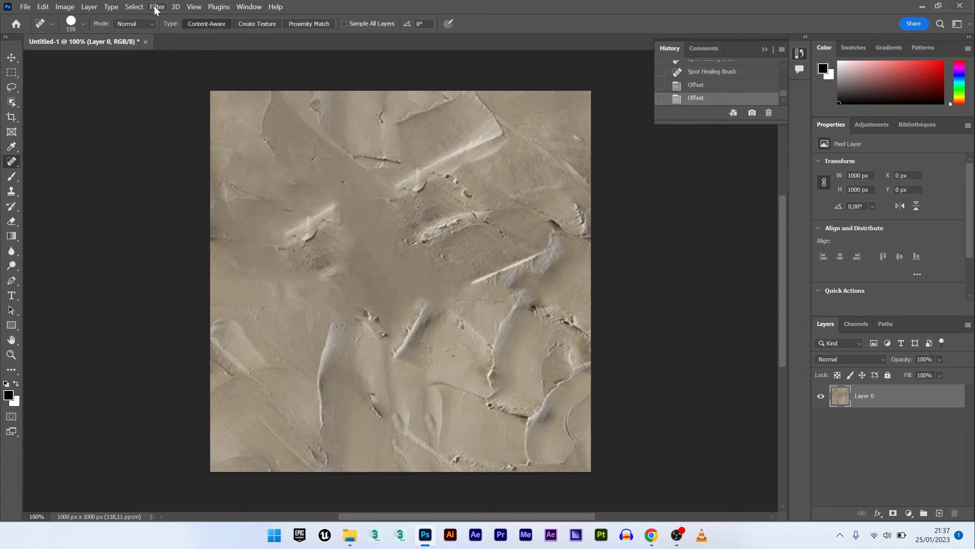
left_click(157, 7)
left_click(162, 17)
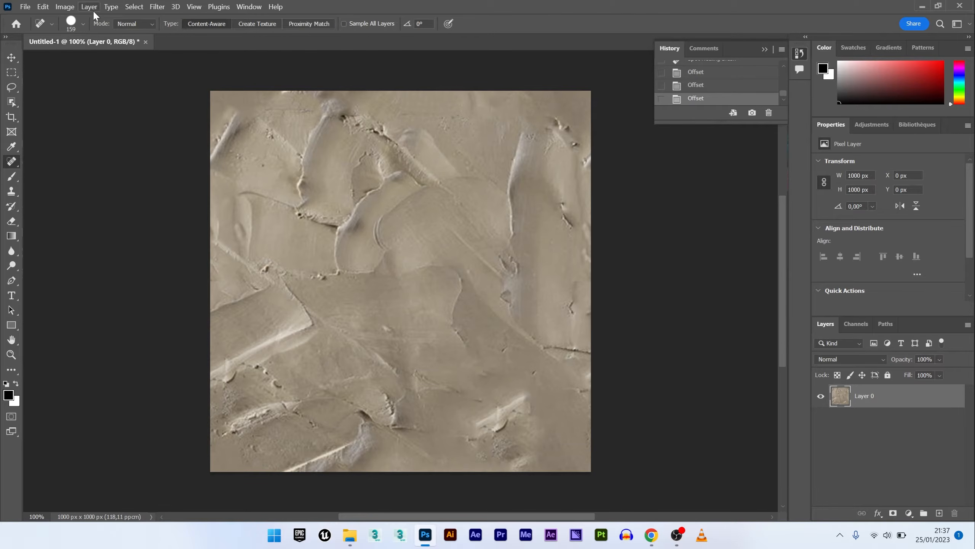
- Desaturate the texture layer to grayscale
left_click(65, 6)
mouse_move(141, 39)
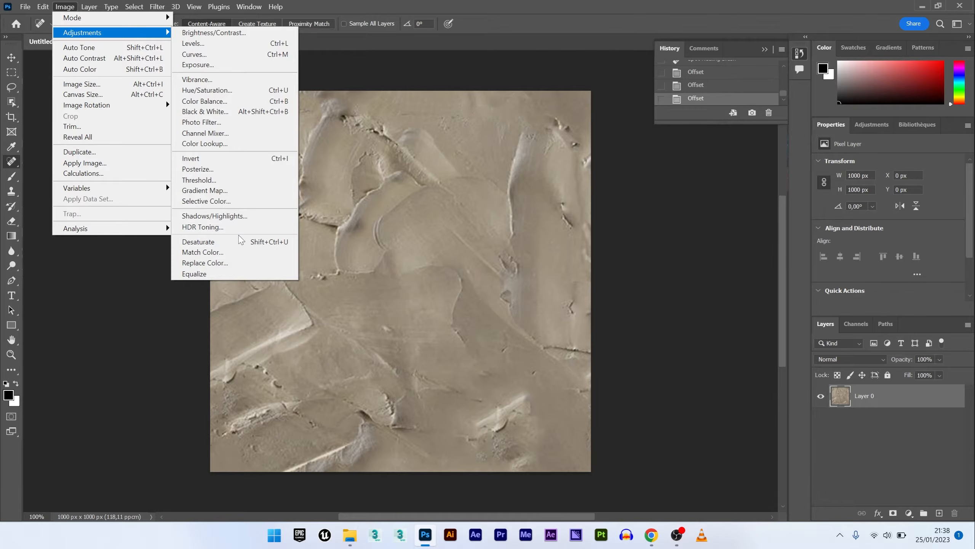
left_click(210, 241)
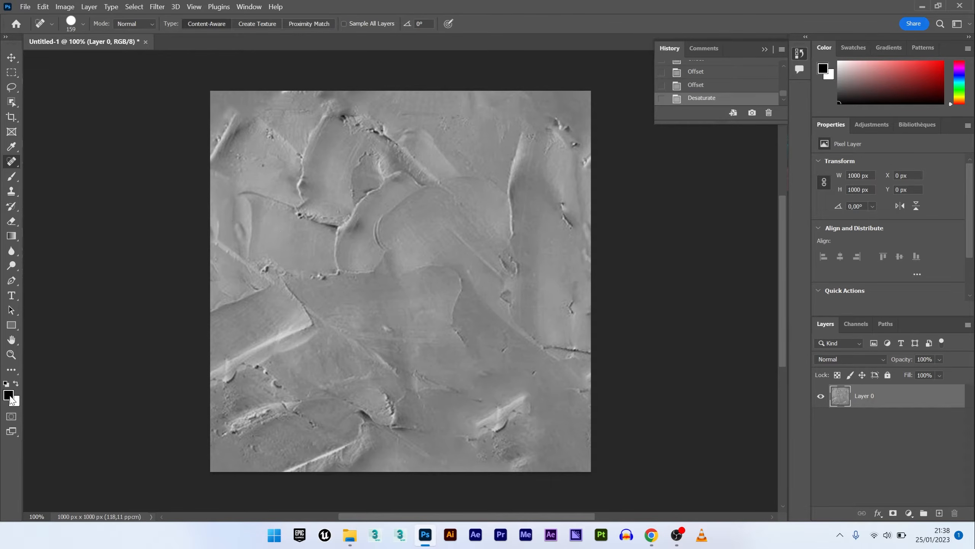
left_click(11, 400)
left_click(311, 186)
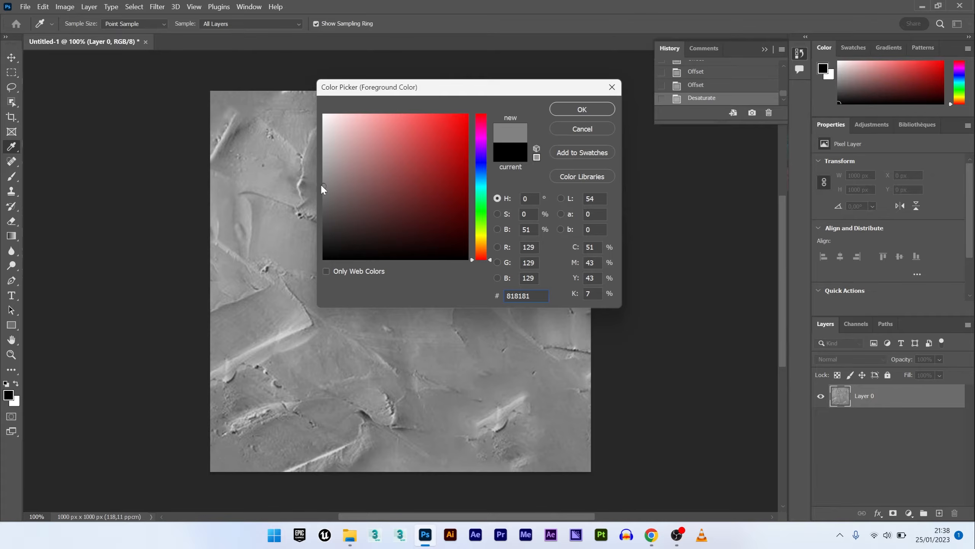
left_click(328, 148)
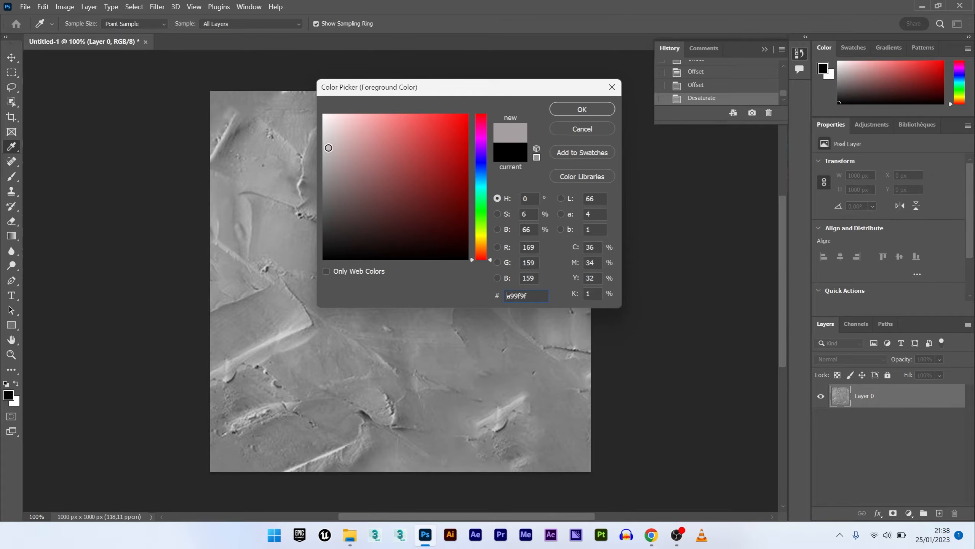
left_click_drag(329, 148, 323, 114)
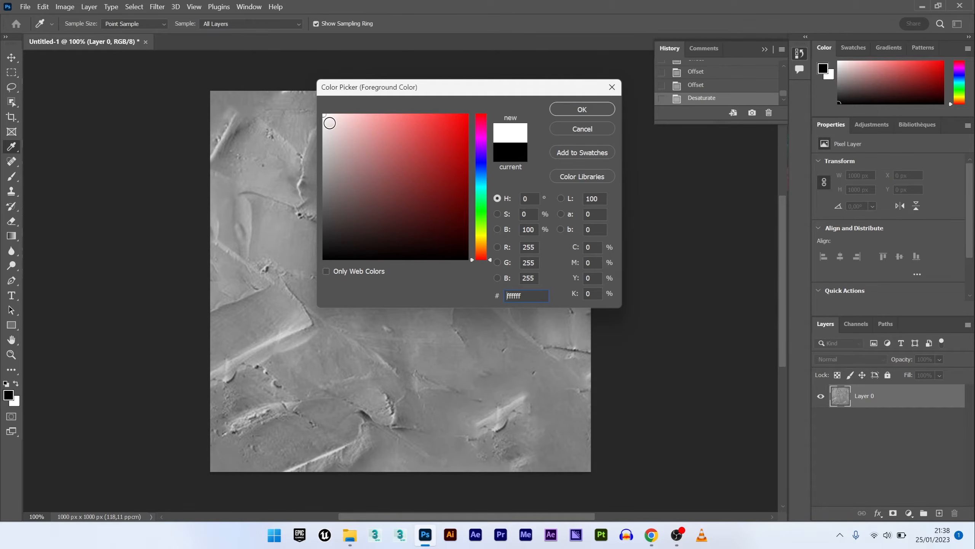
left_click_drag(330, 123, 305, 271)
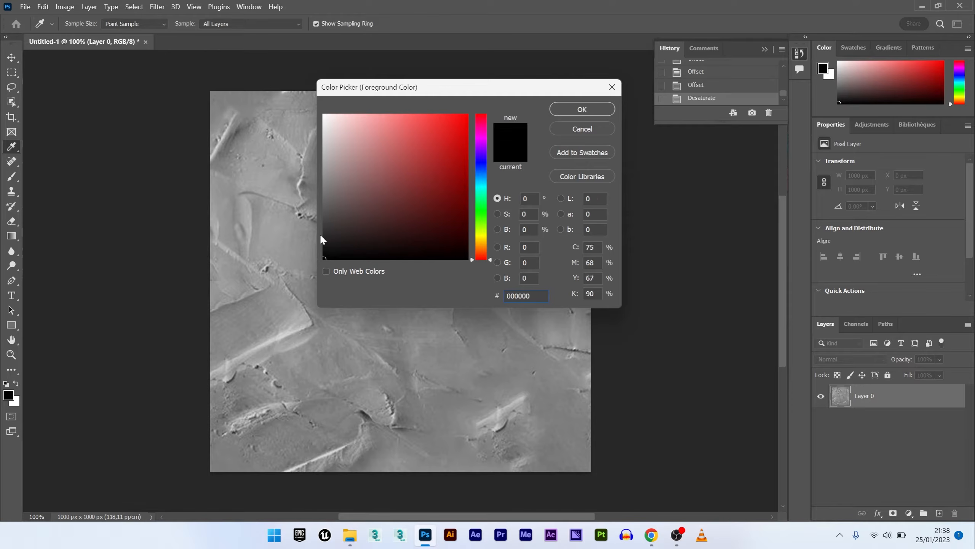
left_click(567, 130)
- Add a Levels adjustment layer with input levels set to 32, 1,42 and 238
key("j")
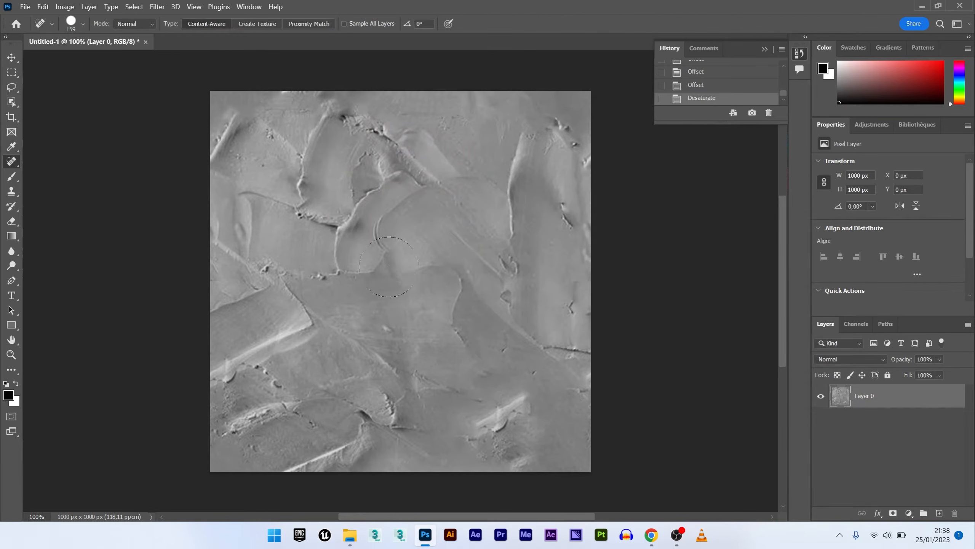
left_click(872, 125)
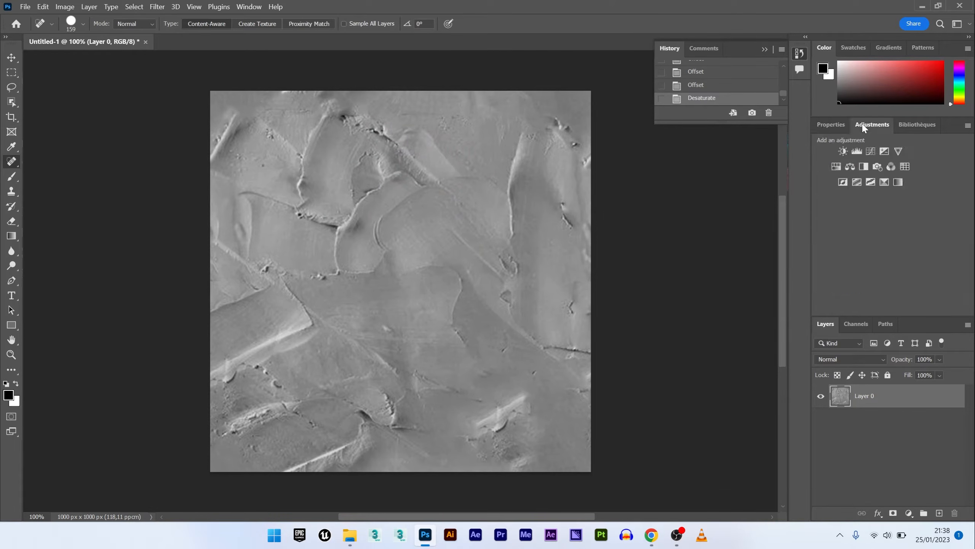
left_click(857, 151)
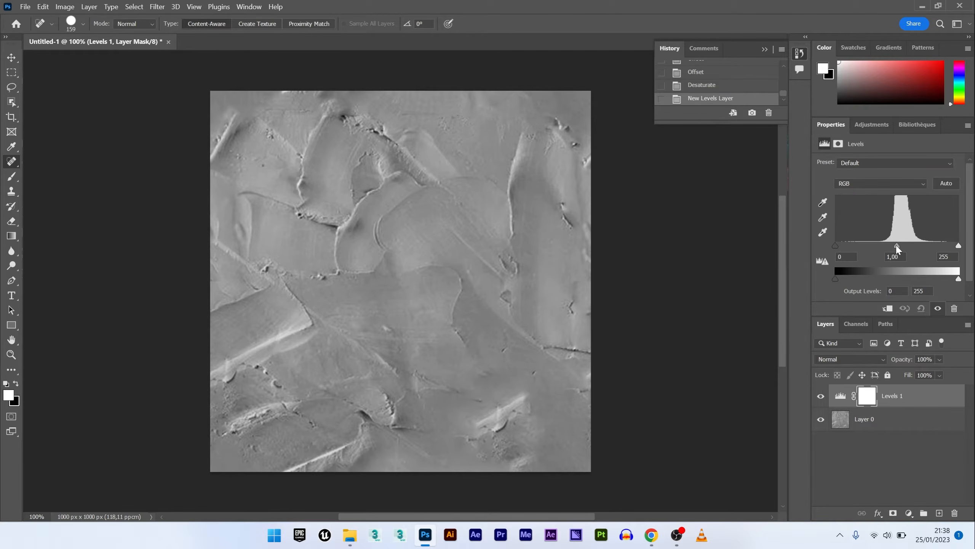
left_click_drag(897, 246, 882, 247)
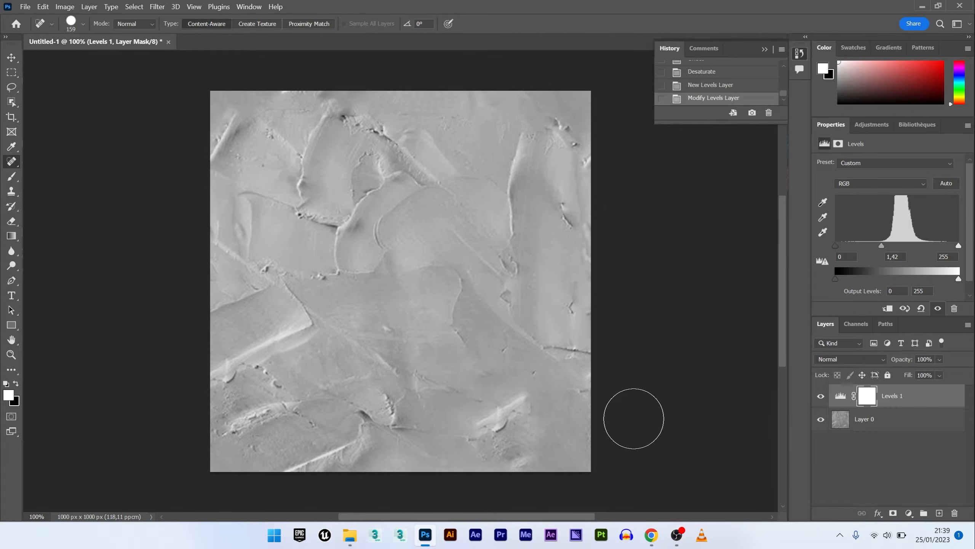
left_click_drag(836, 245, 845, 246)
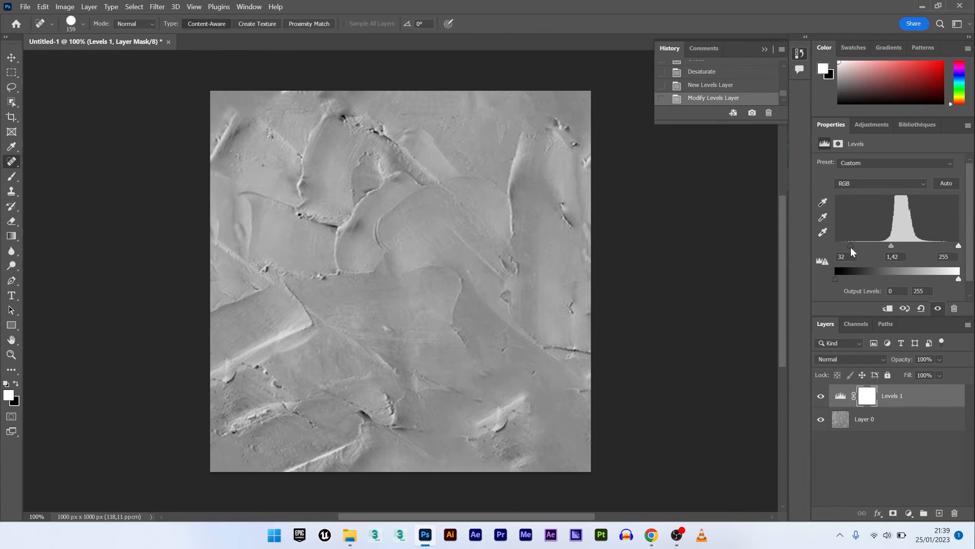
left_click_drag(959, 245, 950, 247)
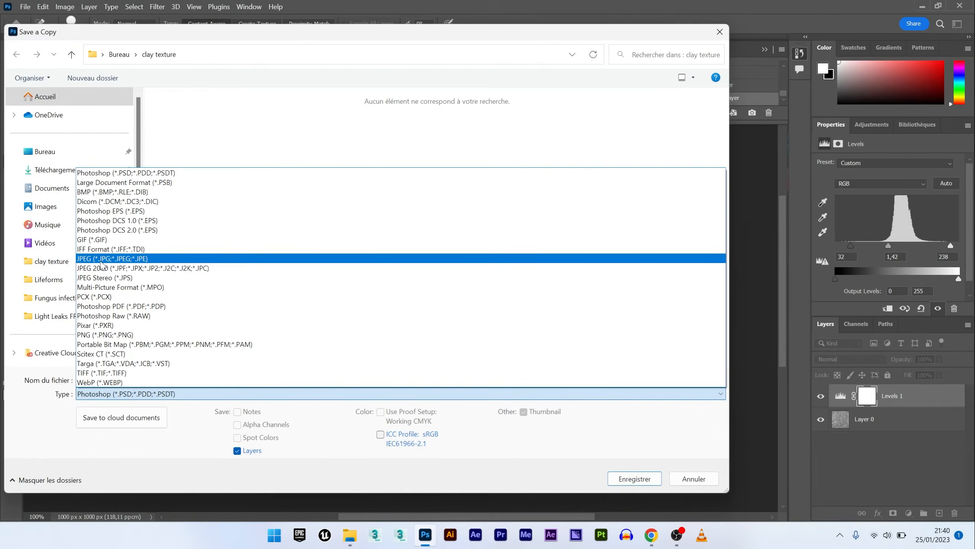
- Save a JPEG copy to the desktop named displacementmap-clay
left_click(107, 258)
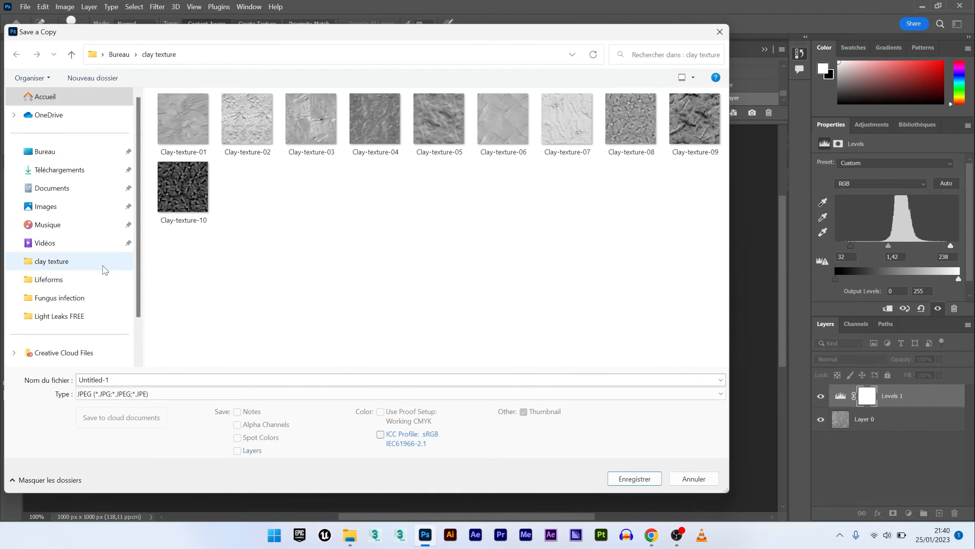
left_click(40, 156)
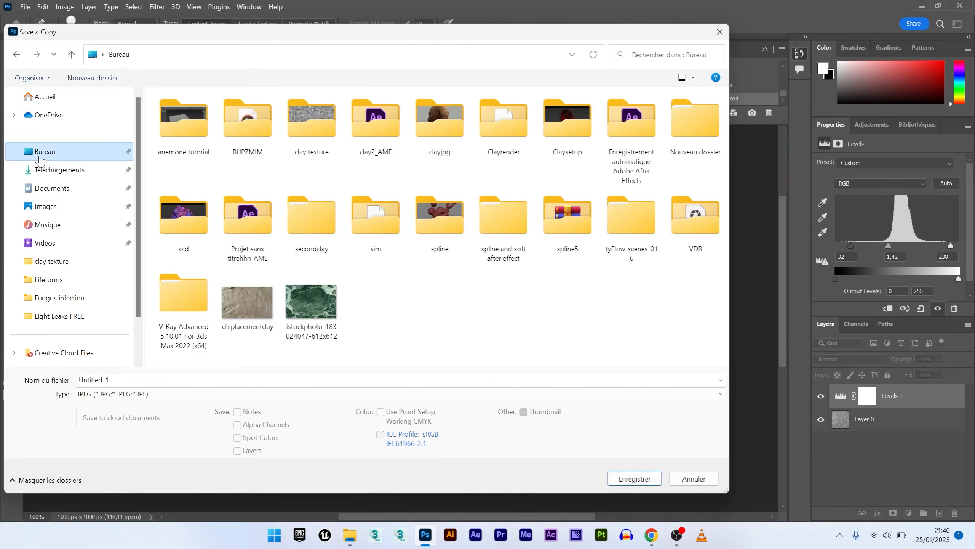
left_click(115, 378)
type("displacementmap clay")
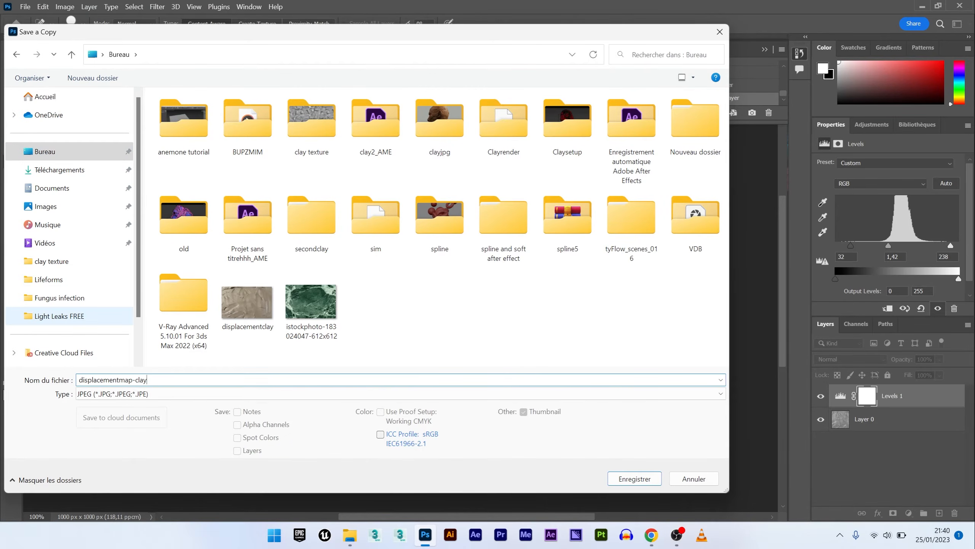
key("Return")
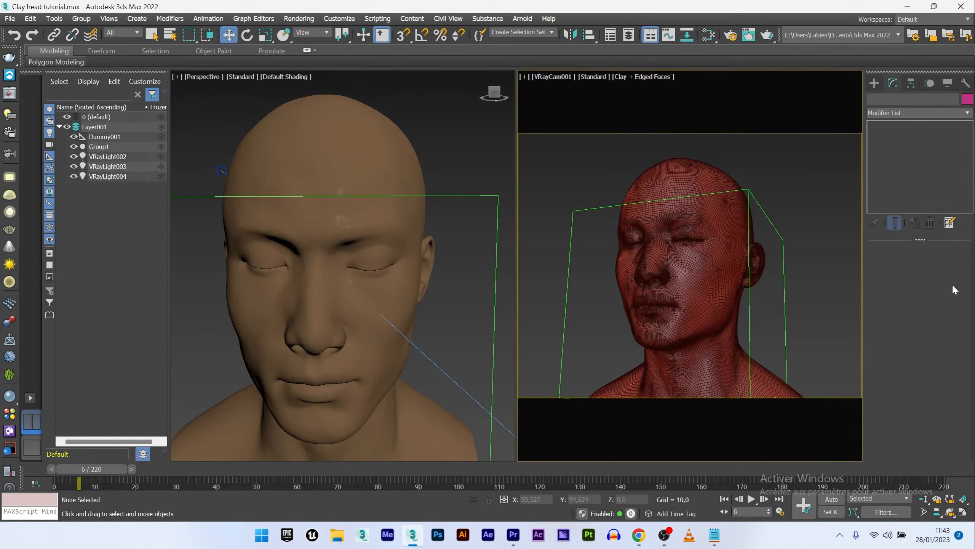
- Switch to 3ds Max, select the head group and render a preview of its clay material in the V-Ray frame buffer
left_click(615, 235)
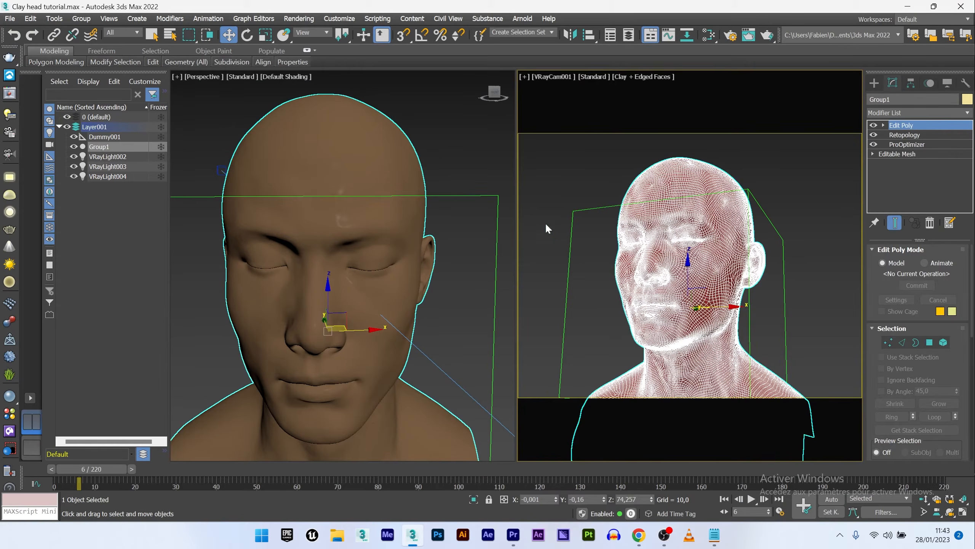
left_click(709, 34)
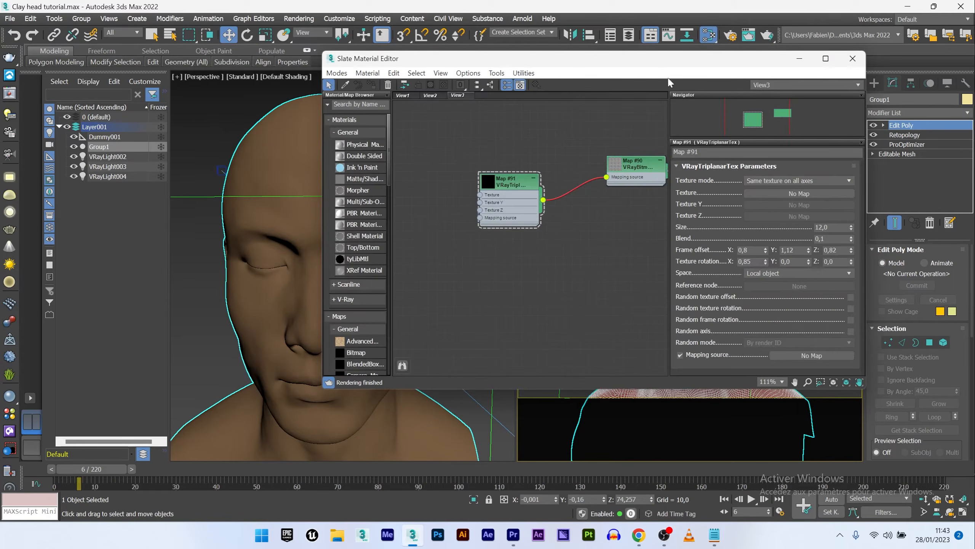
left_click(8, 93)
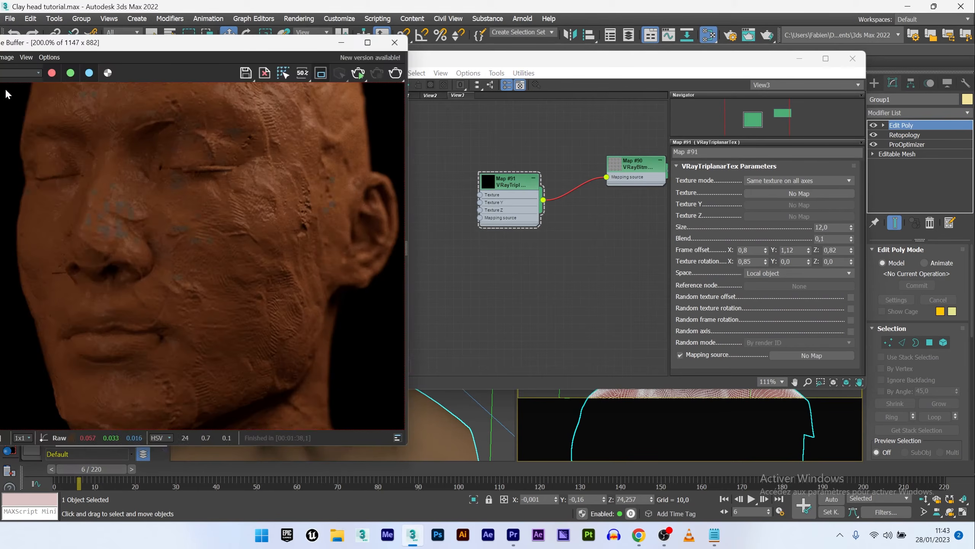
left_click(357, 73)
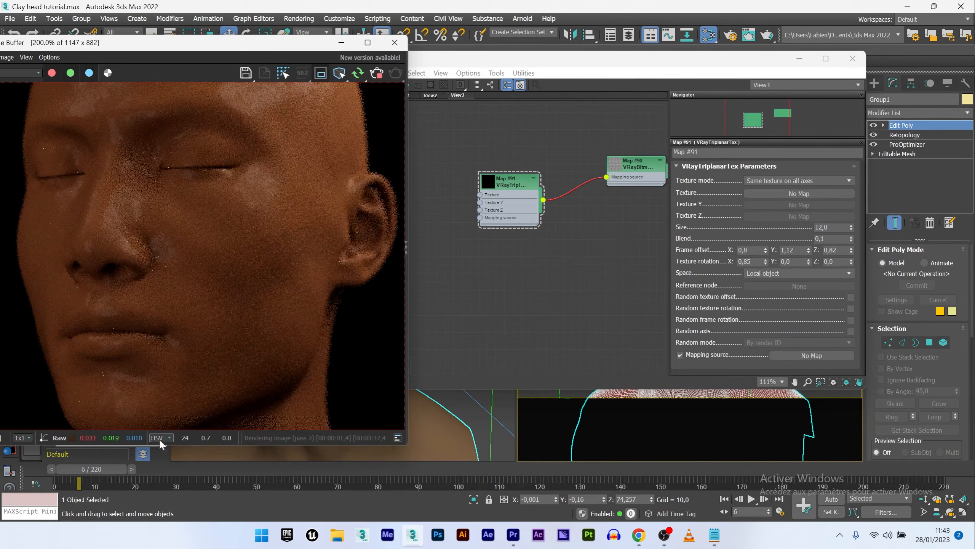
left_click_drag(159, 445, 159, 499)
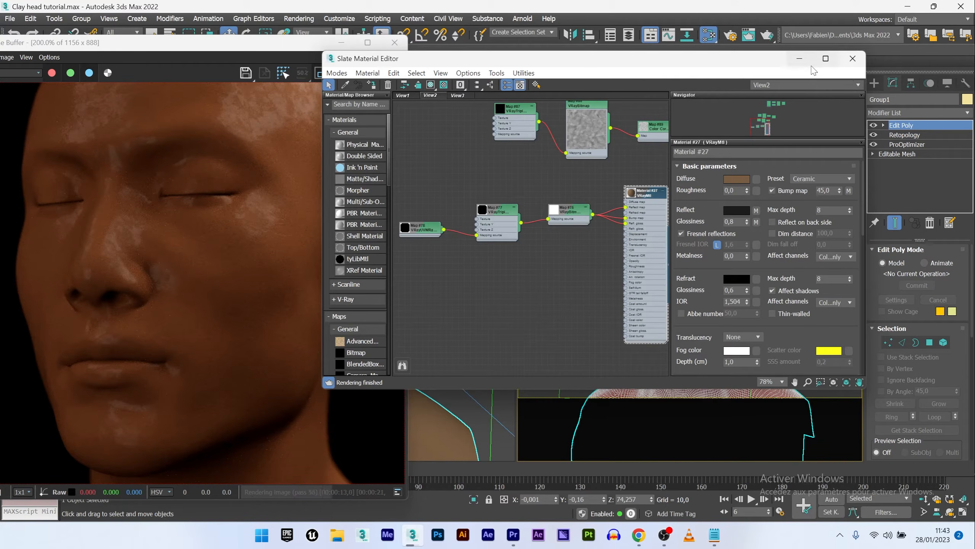
left_click(799, 58)
left_click(377, 74)
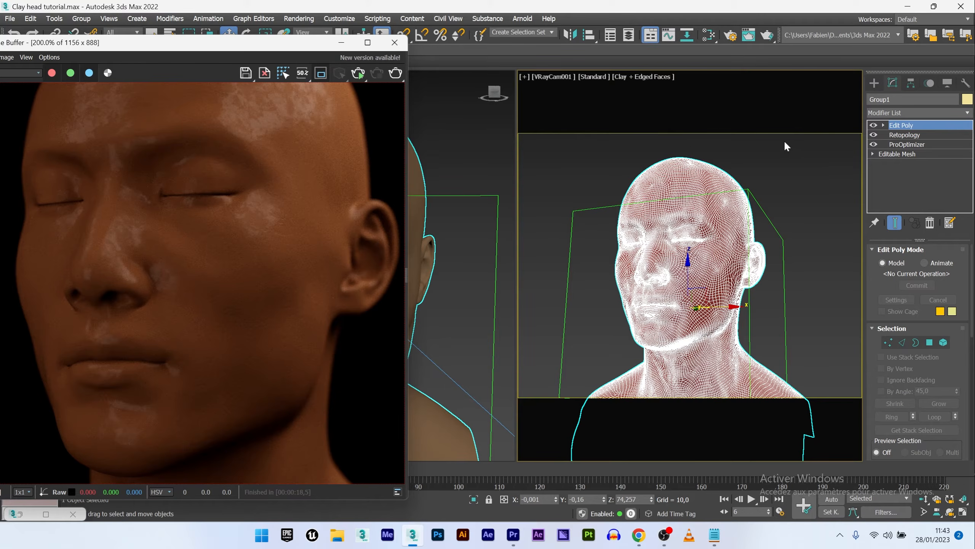
- Add a VRayDisplacementMod modifier to the head group and start interactive rendering in the frame buffer
left_click(899, 112)
type("ver")
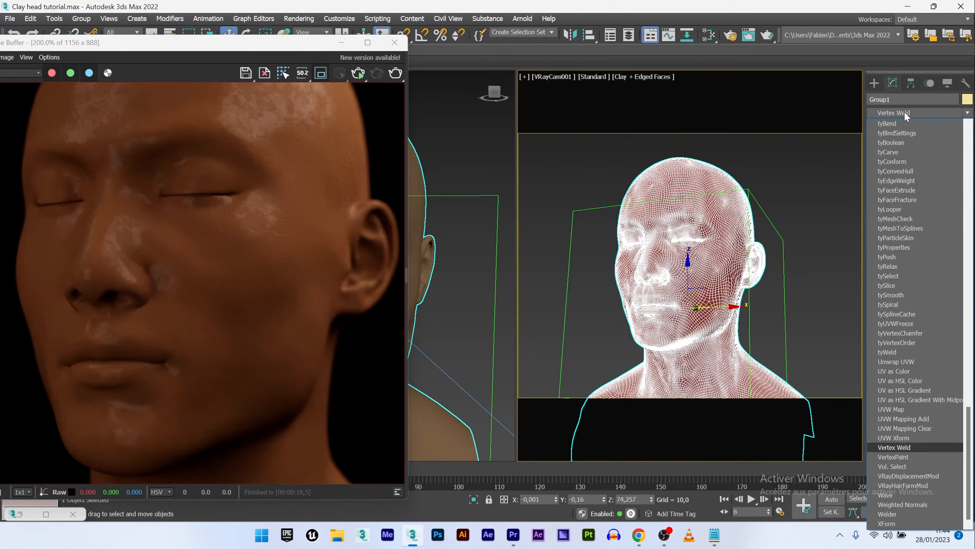
left_click(901, 476)
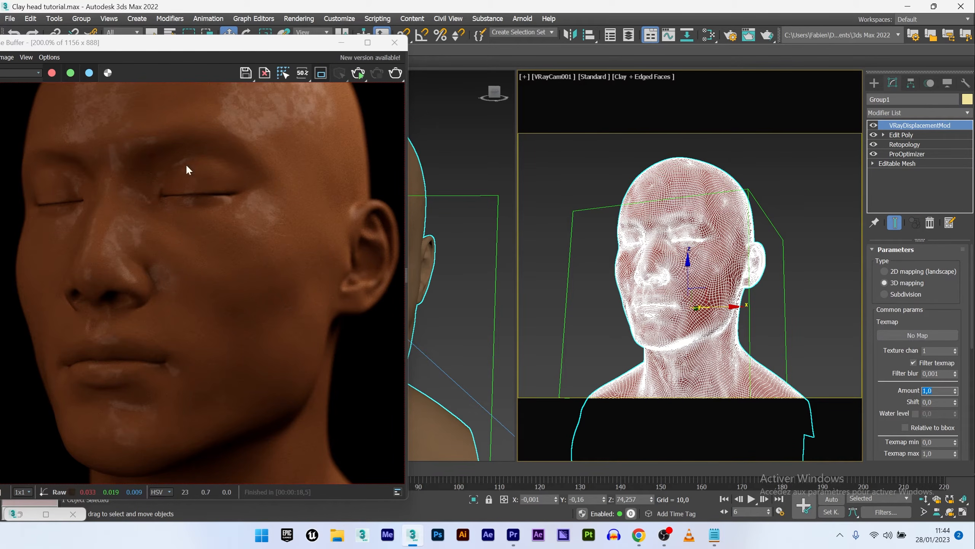
left_click(356, 74)
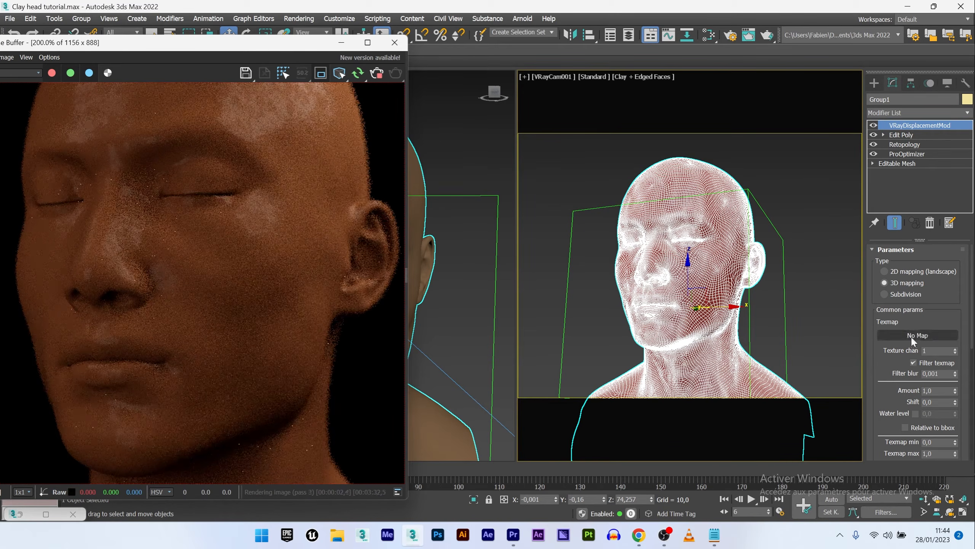
left_click(887, 339)
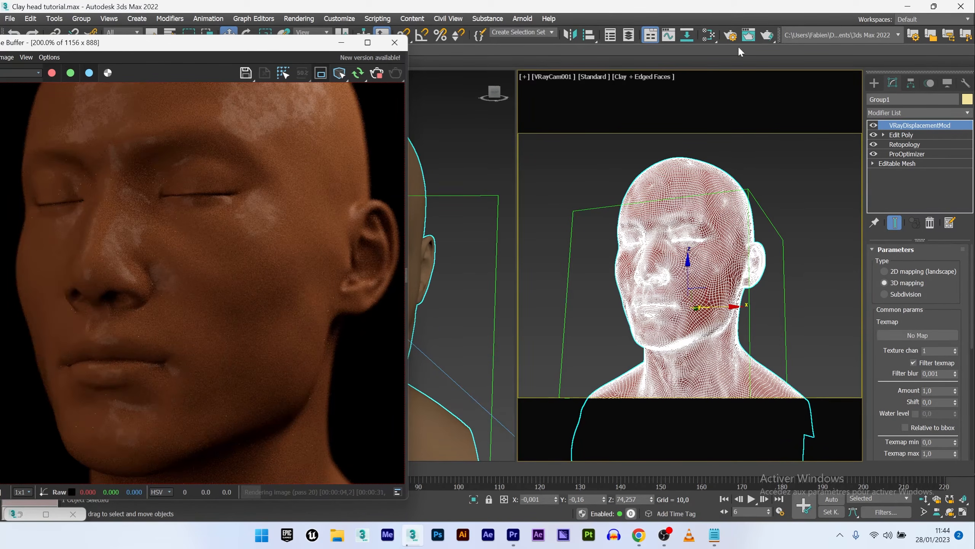
- Open the Slate Material Editor and create a new empty view
left_click(709, 36)
right_click(518, 98)
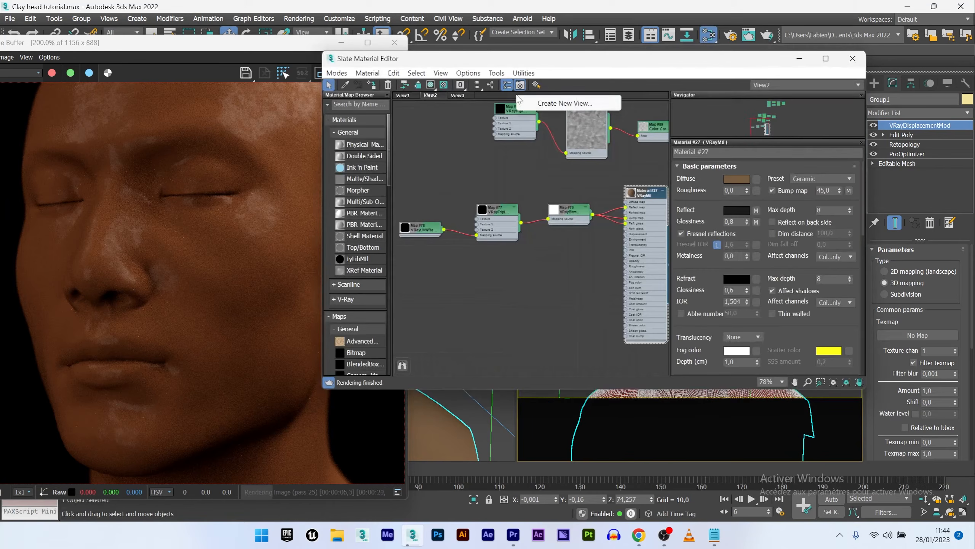
left_click(545, 103)
left_click(533, 111)
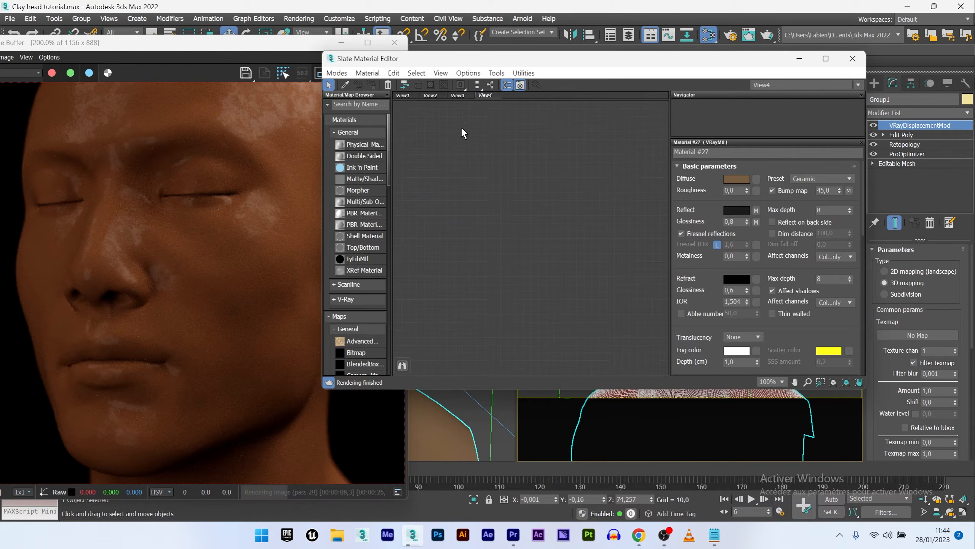
- Create a VRayBitmap node and connect it to the displacement modifier's Texmap slot
right_click(443, 139)
mouse_move(496, 160)
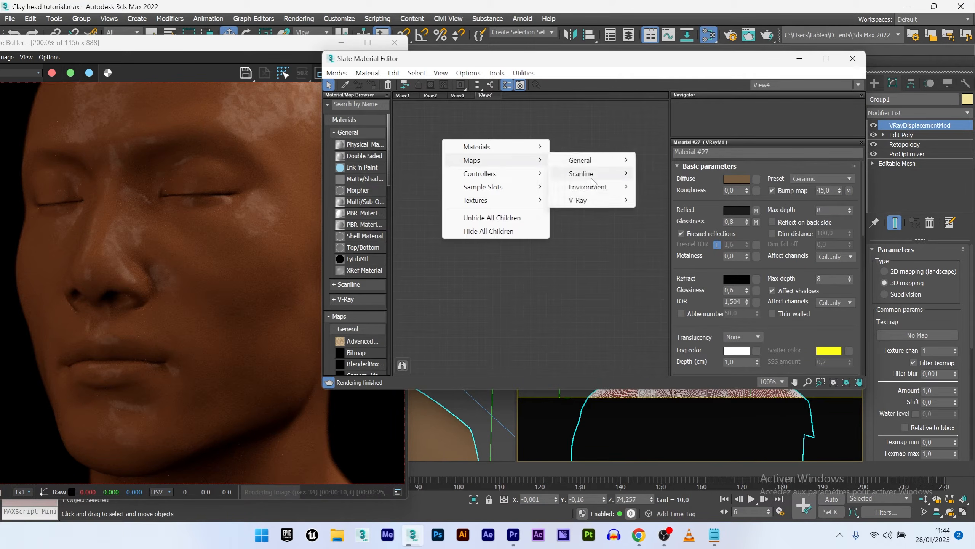
mouse_move(593, 200)
left_click(668, 201)
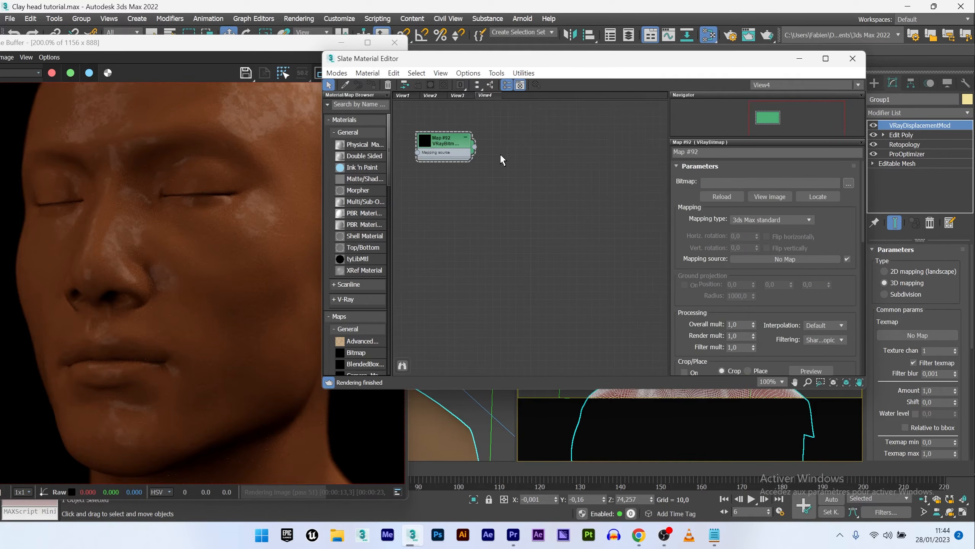
left_click_drag(594, 200, 918, 335)
left_click(462, 299)
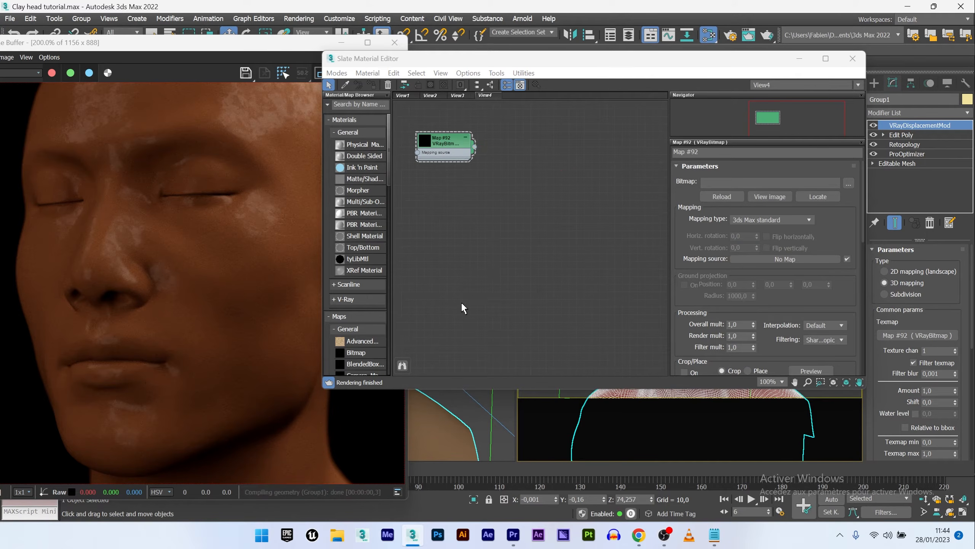
- Set the displacement Amount to 2,8
left_click(954, 390)
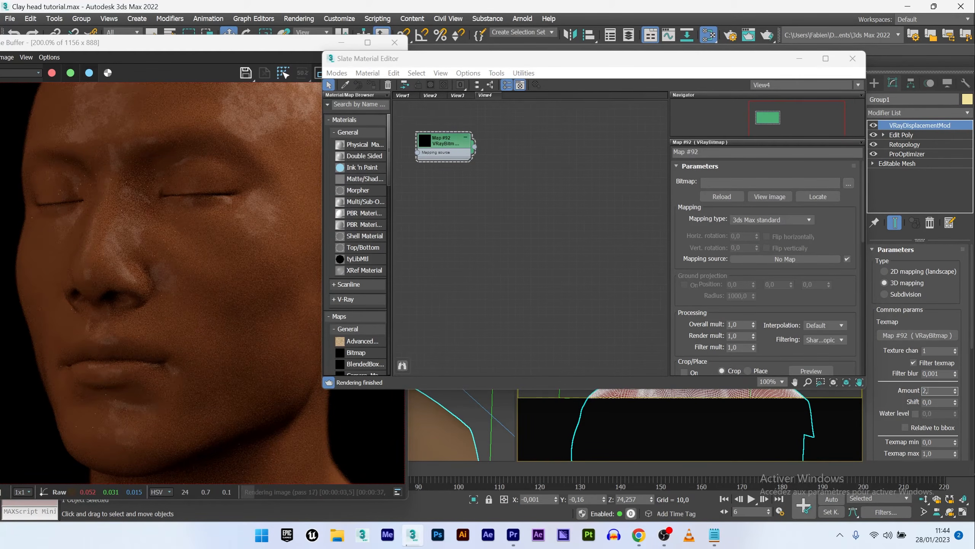
type("2,8")
key("Return")
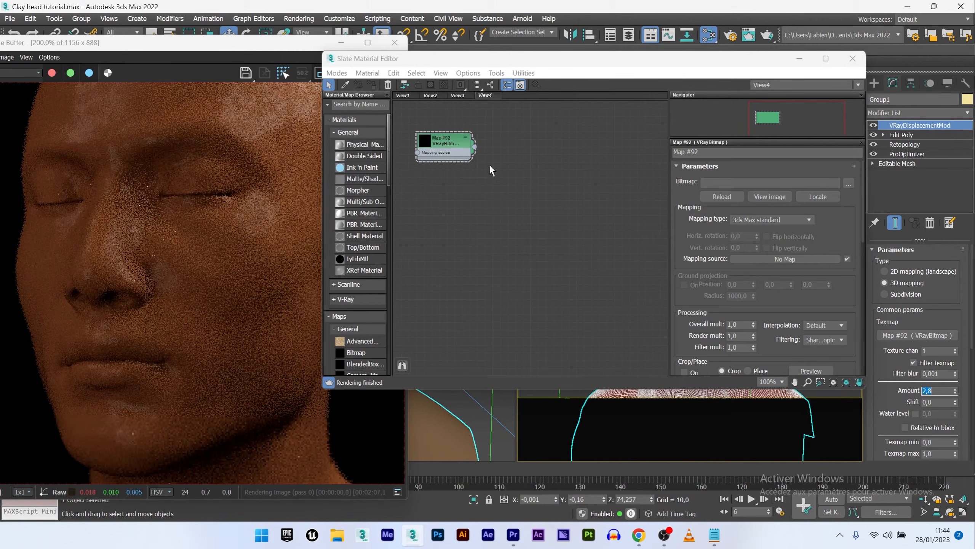
- Load Clay-texture-05 from the clay displace textures folder into the VRayBitmap
middle_click_drag(496, 181, 516, 187)
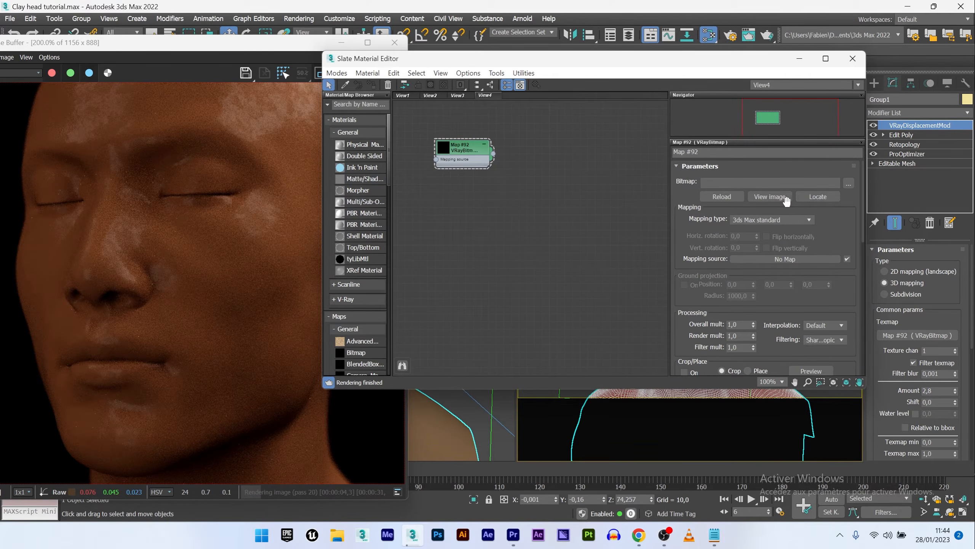
left_click(841, 181)
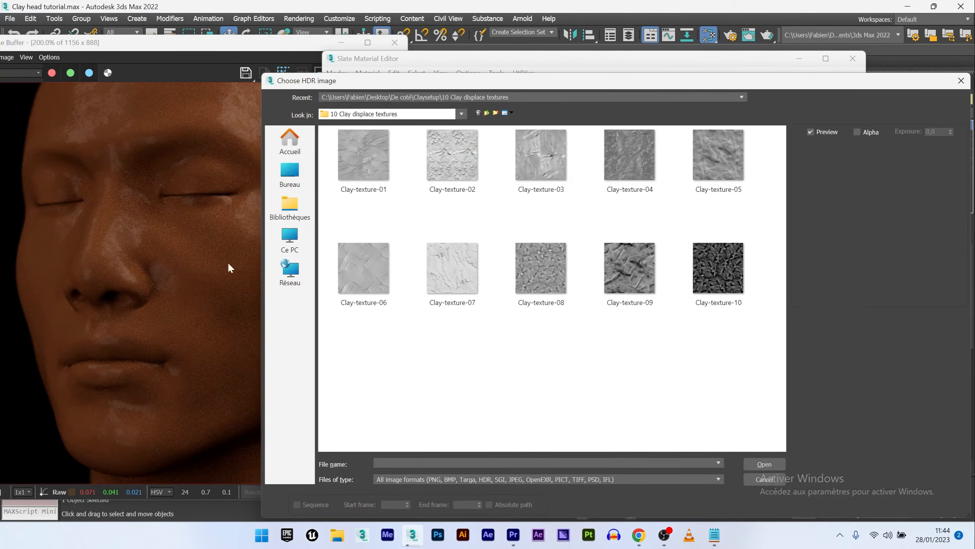
double_click(711, 171)
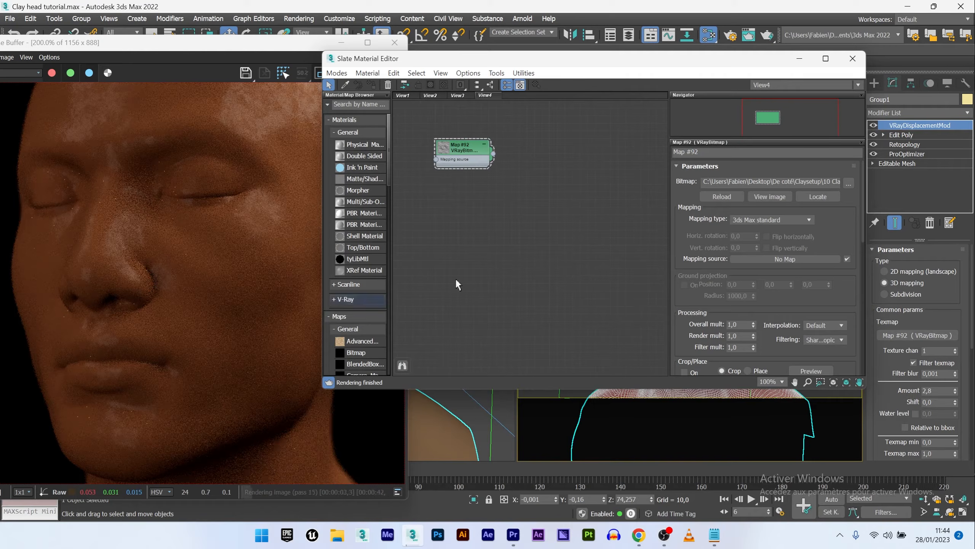
- Create a VRayTriplanarTex node connected to the VRayBitmap's mapping source input
middle_click_drag(484, 183, 567, 172)
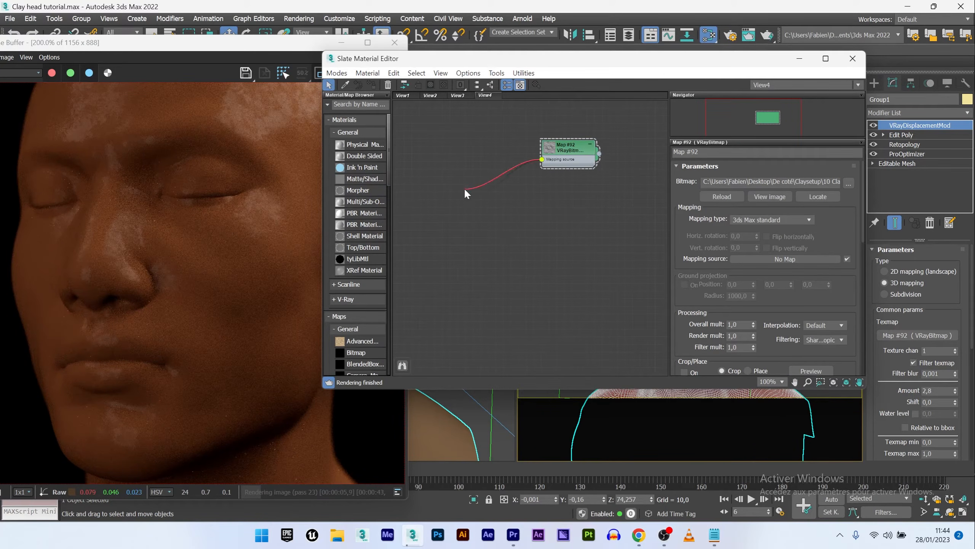
left_click_drag(465, 188, 465, 189)
mouse_move(490, 211)
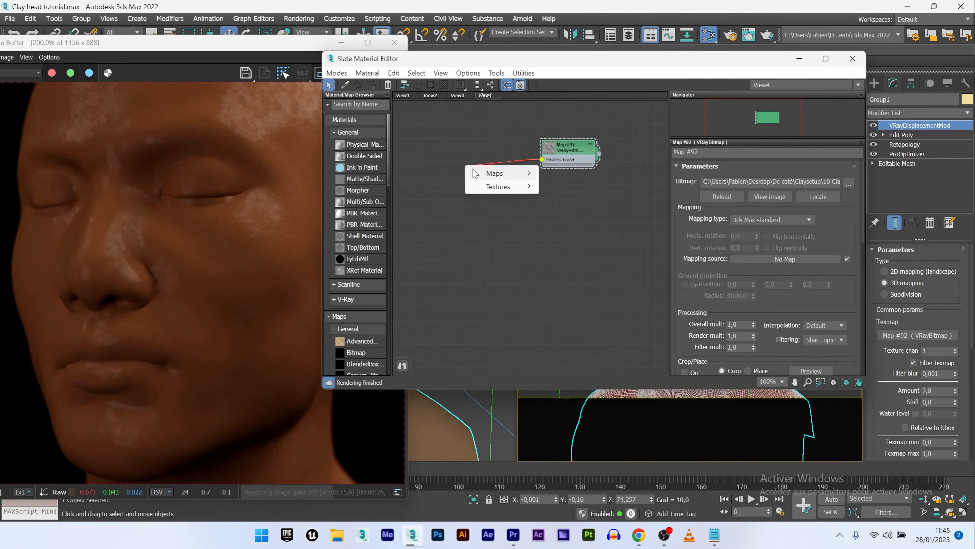
mouse_move(477, 171)
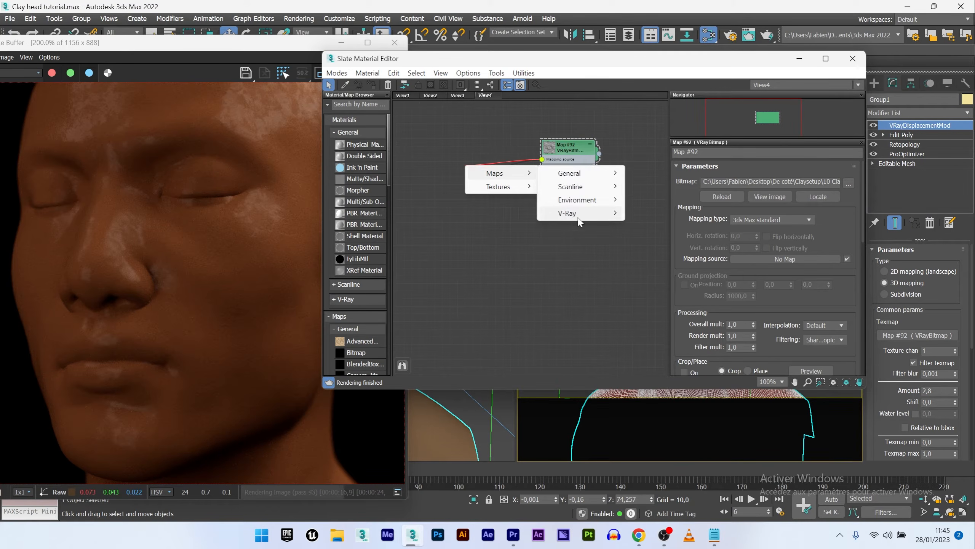
mouse_move(579, 222)
left_click(675, 507)
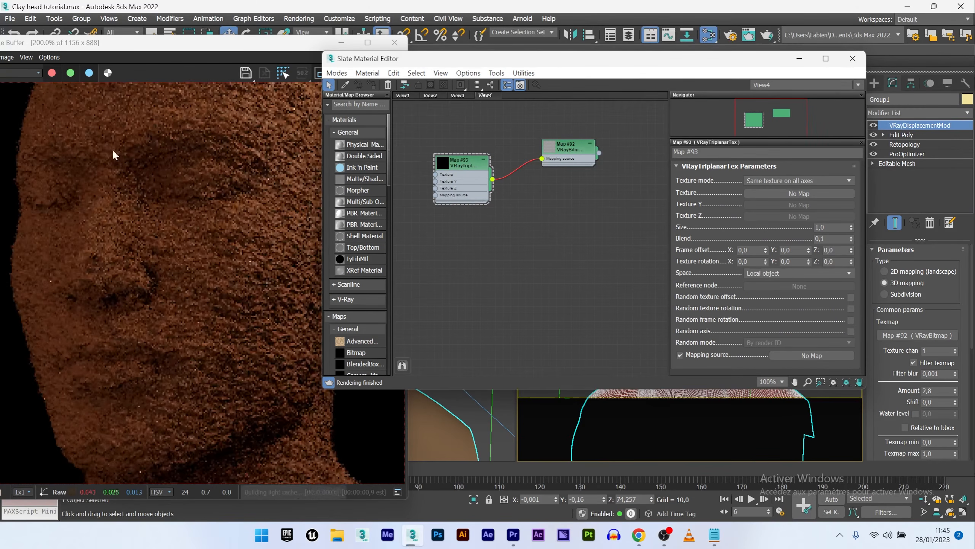
- Draw a render region around the face in the frame buffer
left_click(85, 143)
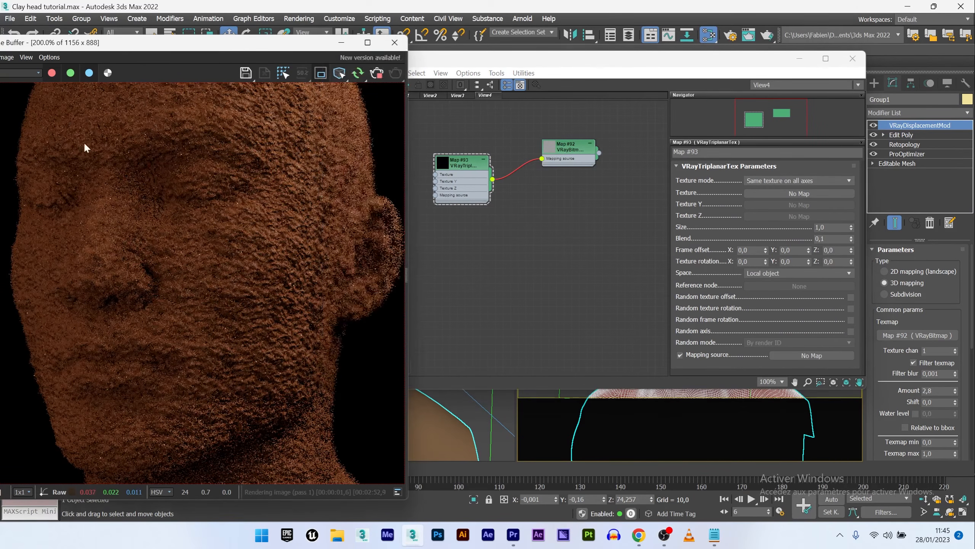
left_click_drag(70, 122, 285, 296)
mouse_move(13, 118)
left_mouse_down()
mouse_move(141, 218)
mouse_move(325, 333)
mouse_move(363, 335)
left_mouse_up()
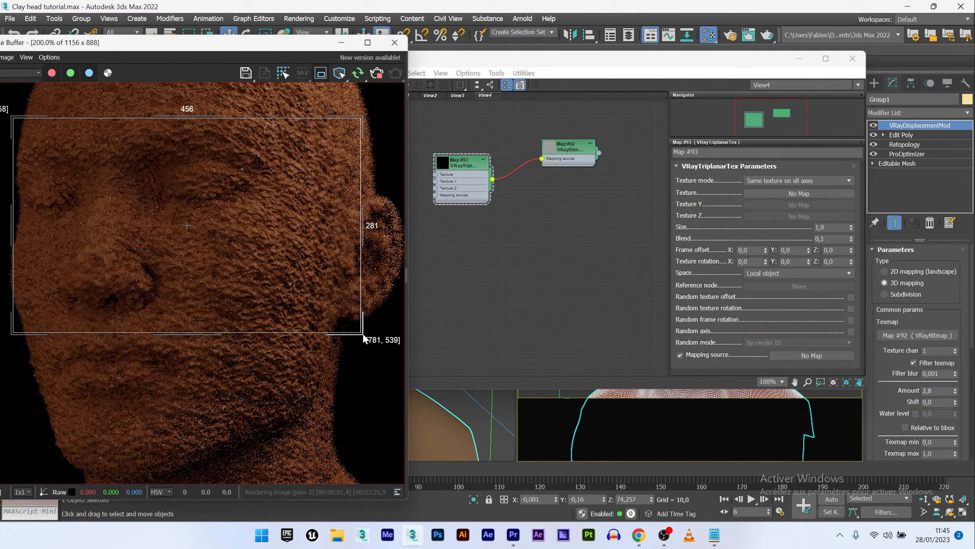
- Set the triplanar texture Size to 12
left_click_drag(540, 56, 605, 52)
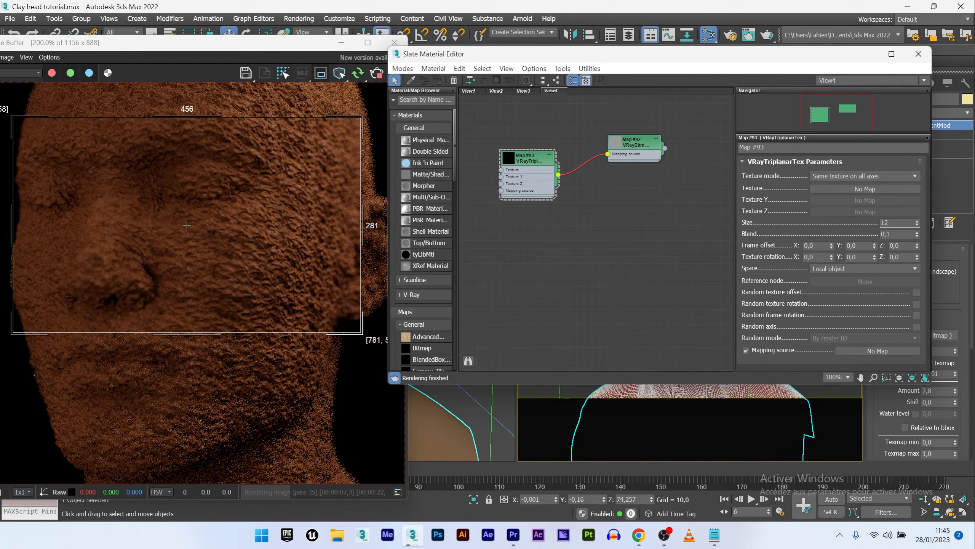
key("Return")
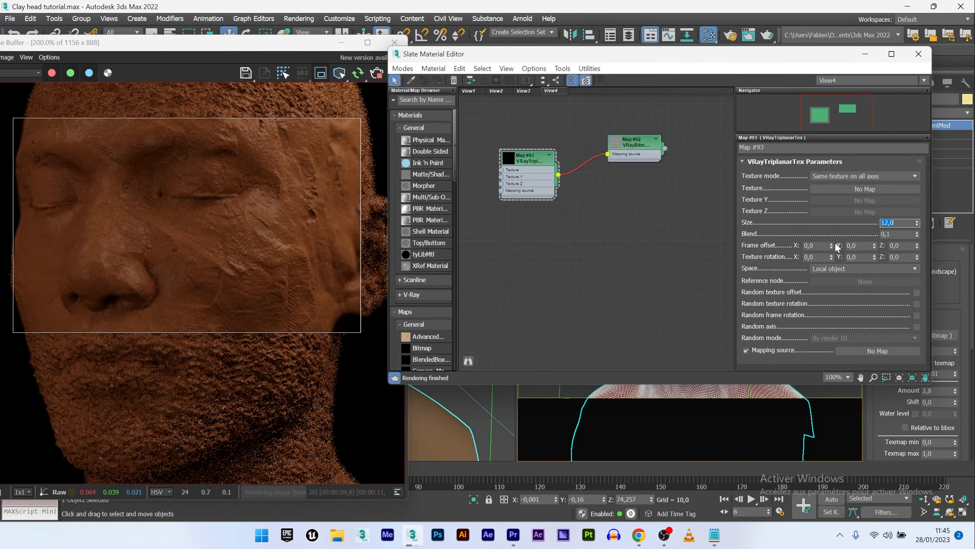
- Adjust the triplanar frame offset to 0,51, 0,8, 0,64 and texture rotation X and Y to 1,31 and 0,89
left_click_drag(875, 246, 880, 216)
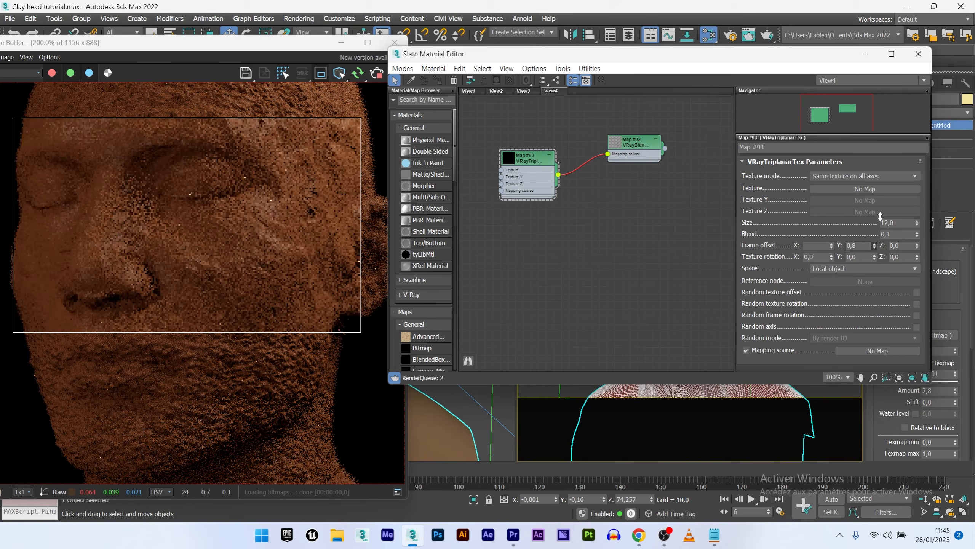
left_click_drag(917, 246, 919, 224)
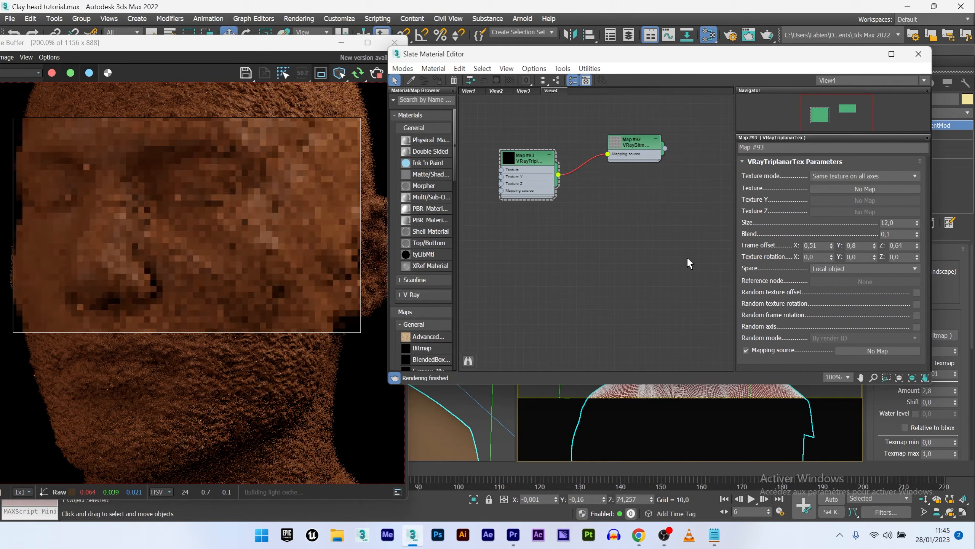
left_click_drag(832, 257, 876, 229)
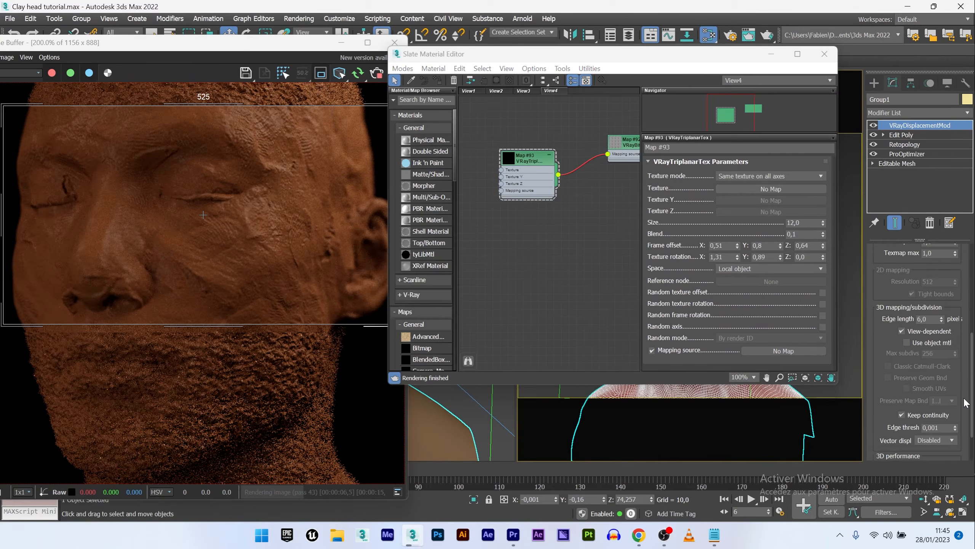
- Enable Keep continuity and set the displacement edge length to 4 pixels
scroll(966, 439, "down", 3)
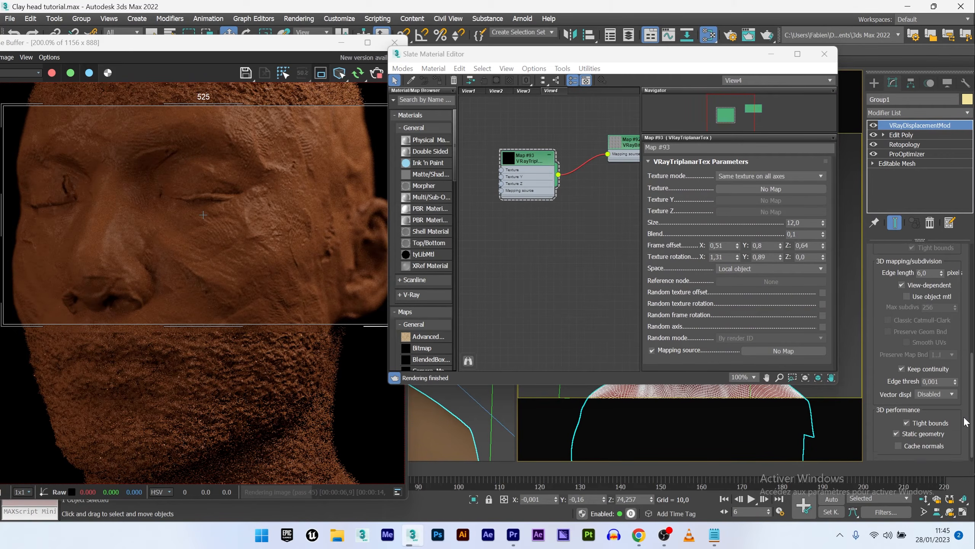
left_click(902, 363)
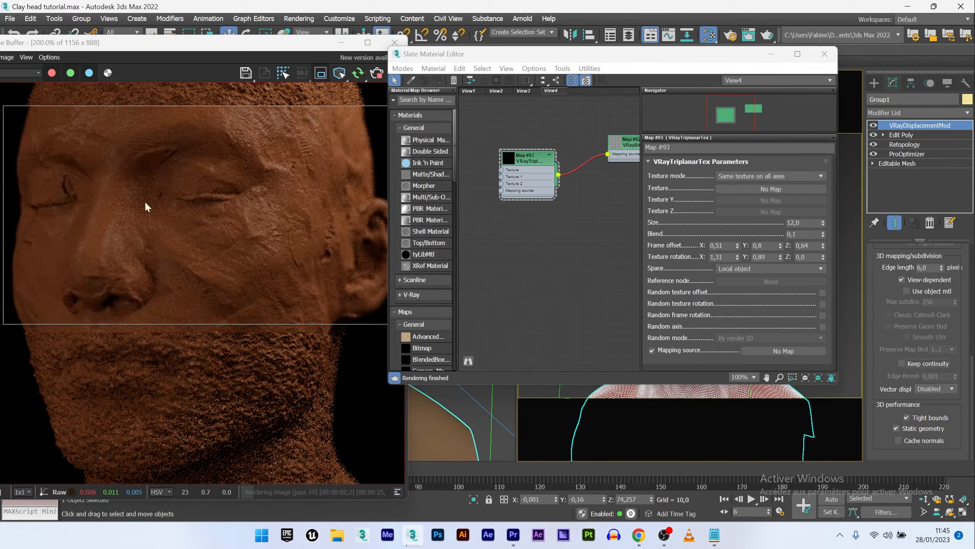
left_click(915, 365)
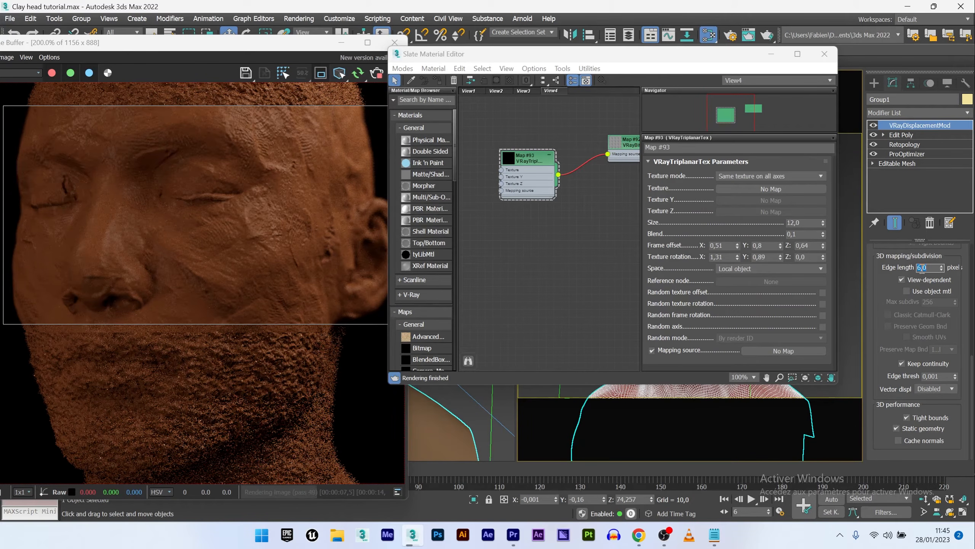
key("Return")
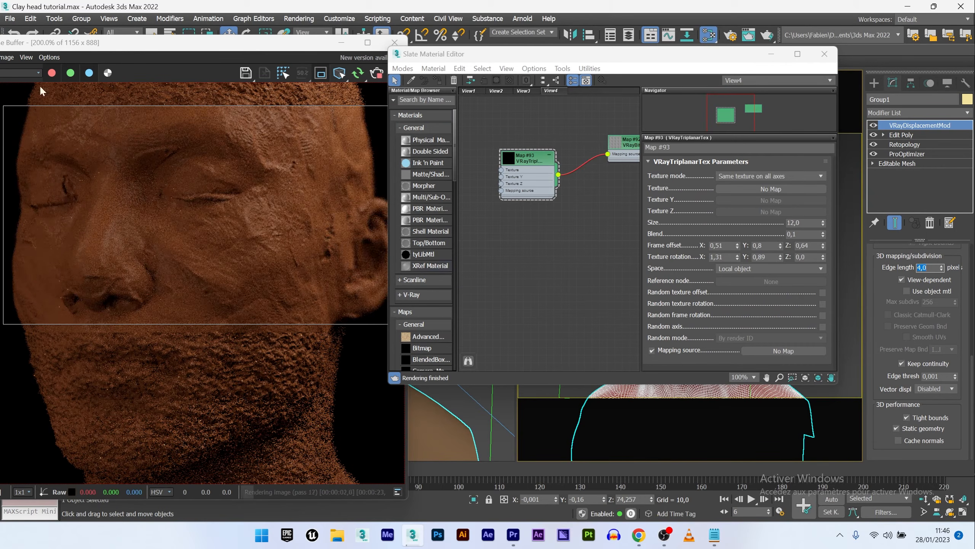
- Set the displacement Shift to -0,7
scroll(971, 378, "up", 10)
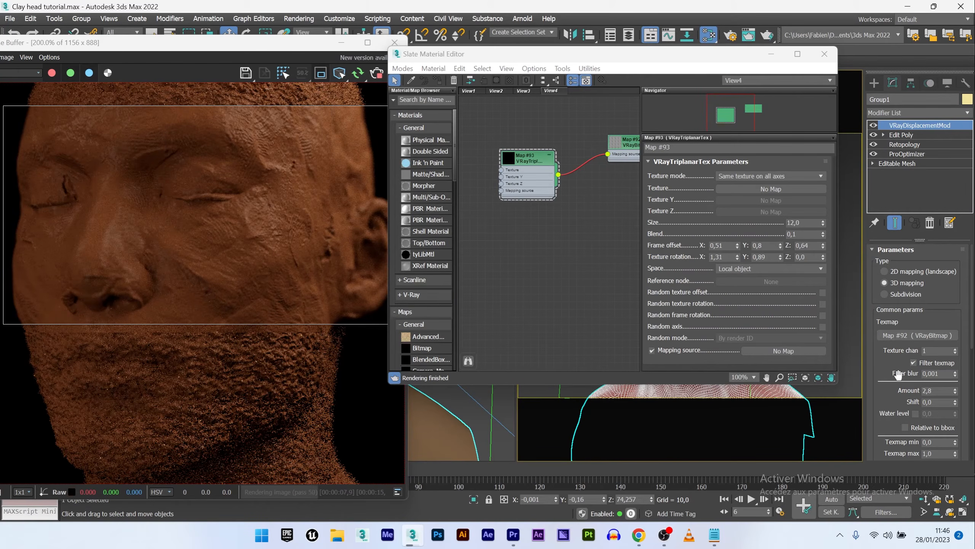
left_click(937, 403)
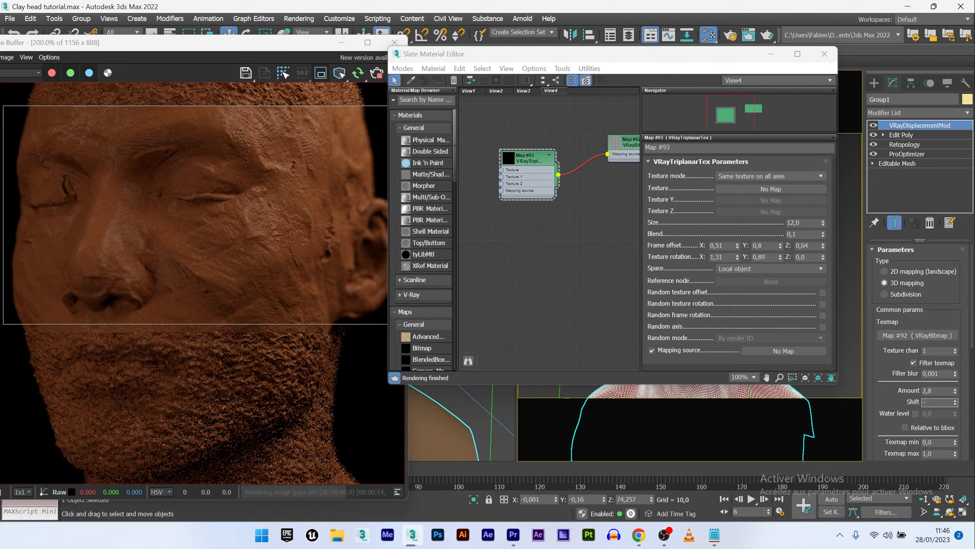
key("Return")
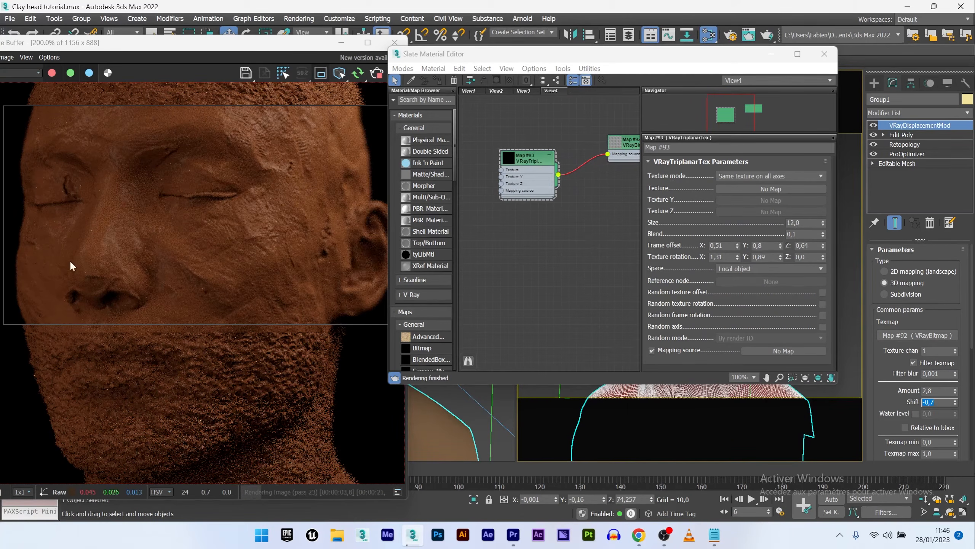
- Toggle the displacement modifier off and on to compare, and set the Shift to -0,9
left_click(874, 126)
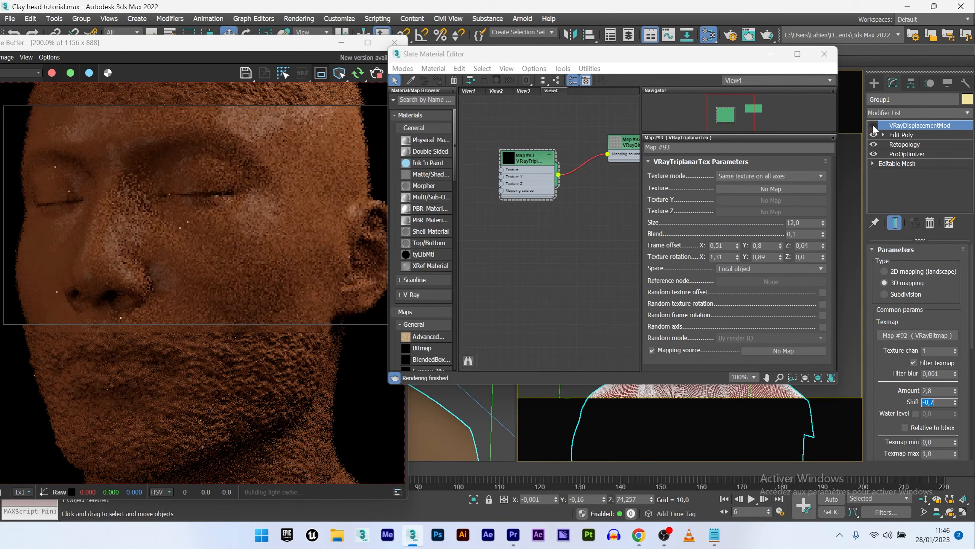
left_click(874, 126)
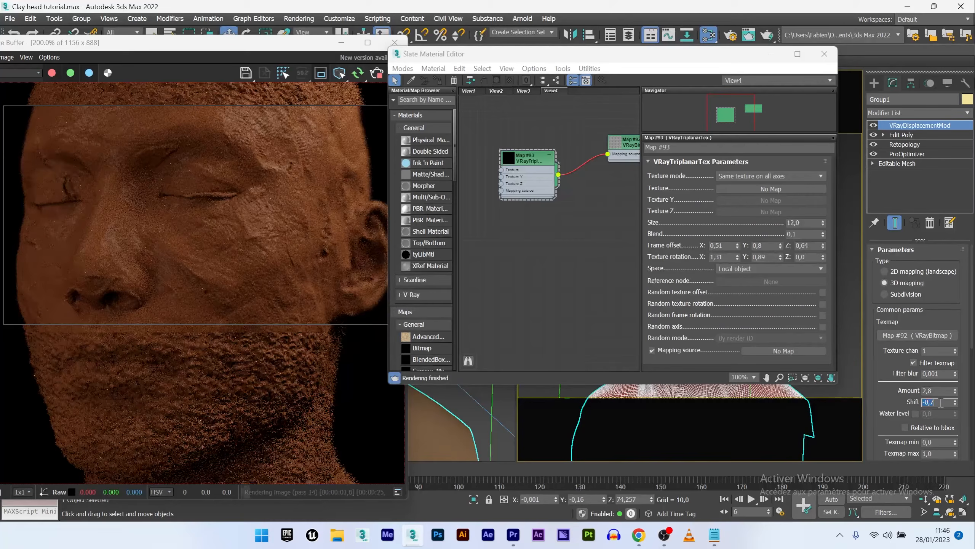
double_click(940, 402)
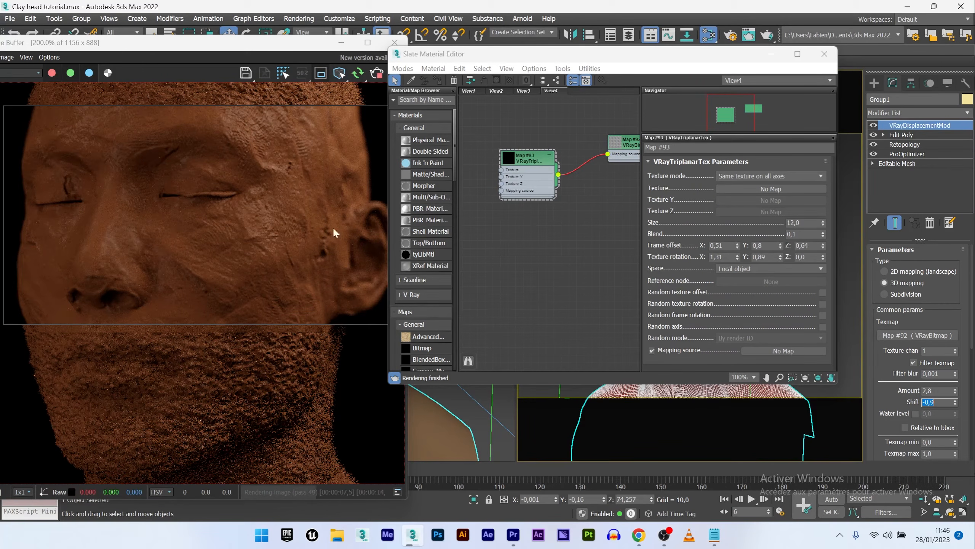
- Add a Composite map node to the Slate Material Editor view and open its parameters
scroll(584, 192, "down", 2)
middle_click_drag(584, 191, 547, 194)
left_click_drag(388, 162, 289, 164)
middle_click_drag(460, 171, 450, 182)
left_click(333, 100)
type("co")
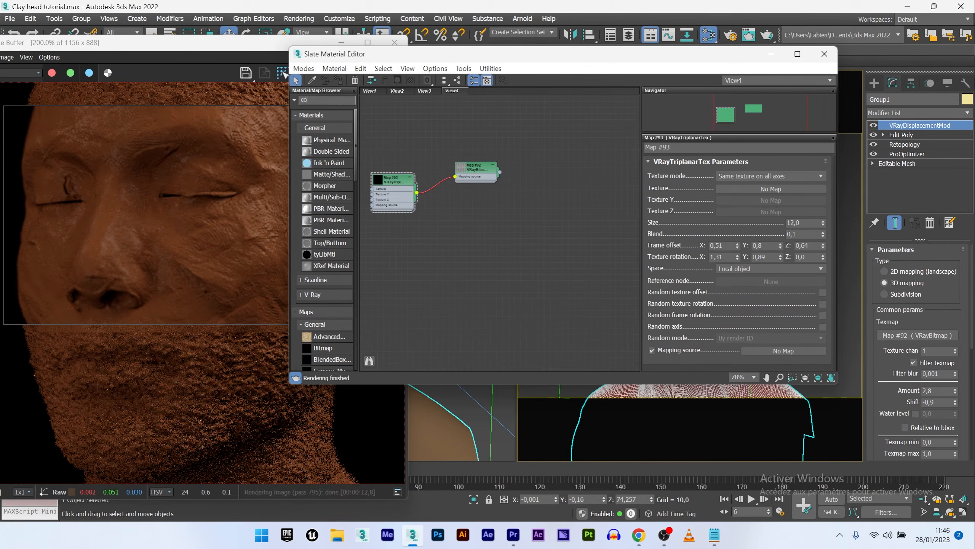
type("m")
left_click_drag(319, 120, 589, 188)
double_click(590, 188)
scroll(515, 175, "up", 2)
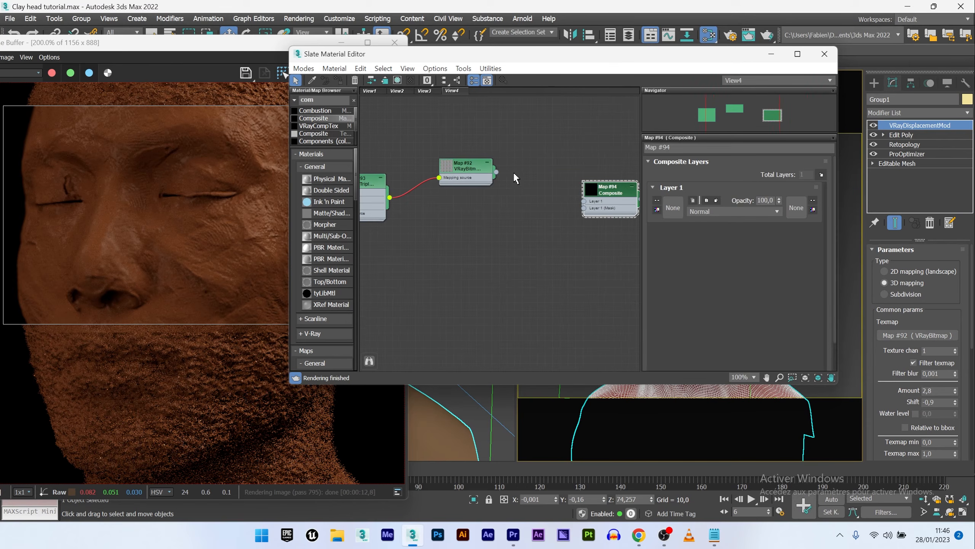
- Wire the VRayBitmap into the Composite's Layer 1 and add a second composite layer
left_click_drag(496, 173, 585, 201)
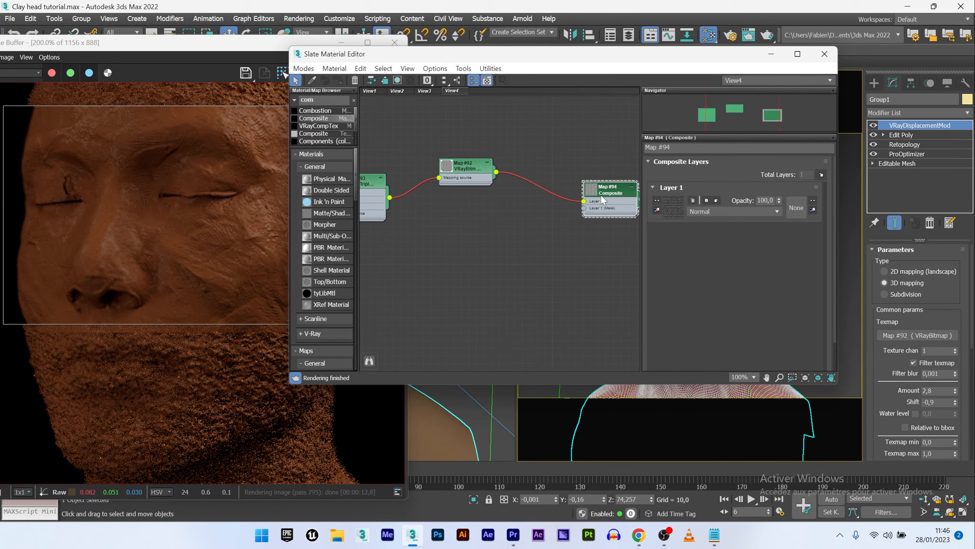
middle_click_drag(455, 178, 490, 173)
left_click_drag(489, 168, 495, 175)
mouse_move(581, 206)
middle_mouse_down()
mouse_move(540, 199)
mouse_move(574, 199)
middle_mouse_up()
left_click(822, 175)
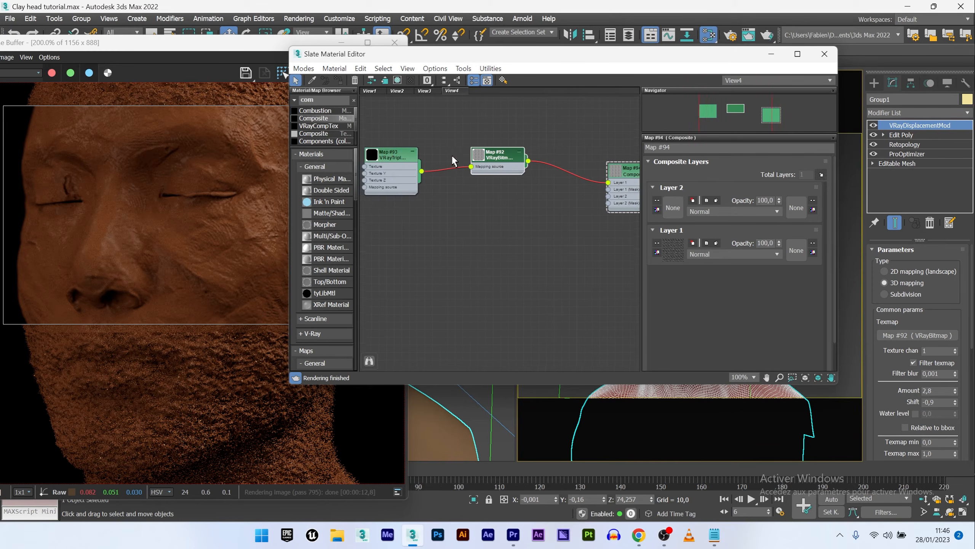
- Duplicate the triplanar and bitmap node pair and wire the copied bitmap into Composite Layer 2
left_click_drag(379, 120, 498, 231)
double_click(499, 235)
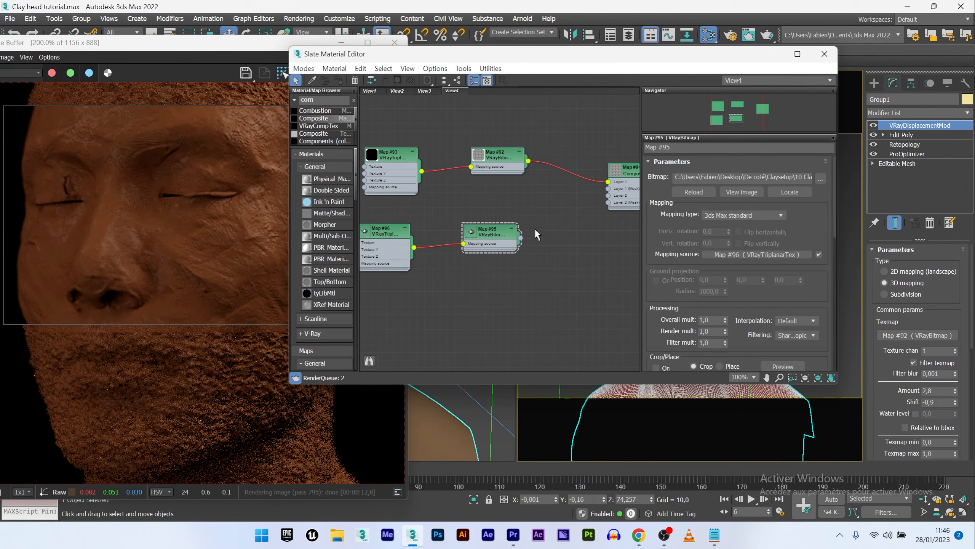
left_click_drag(594, 209, 608, 195)
left_click(501, 234)
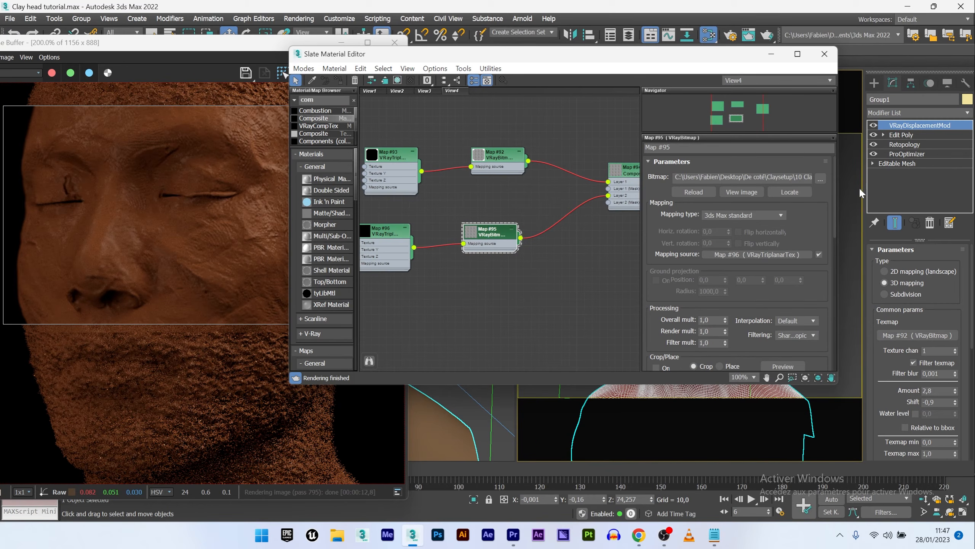
- Load Clay-texture-08 as the image of the duplicated VRayBitmap
left_click(820, 179)
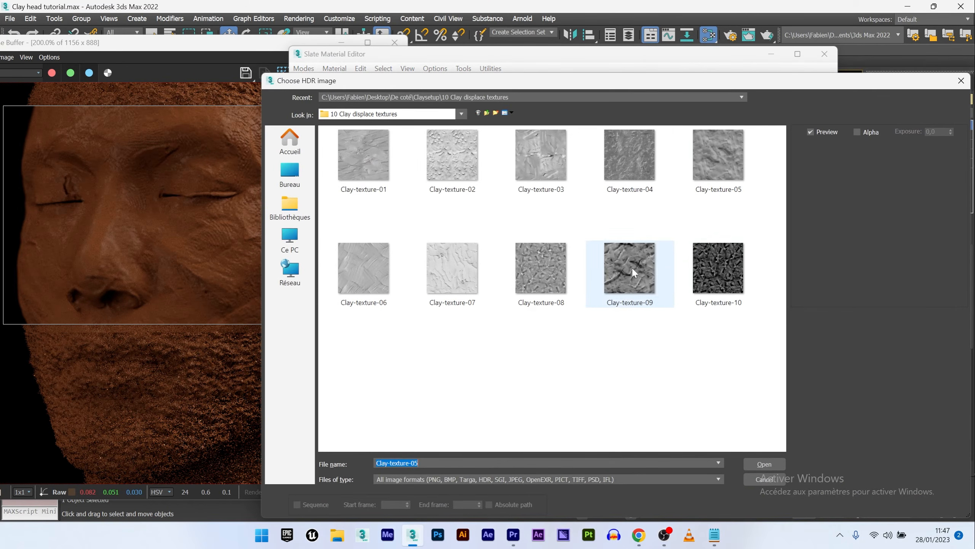
left_click(567, 274)
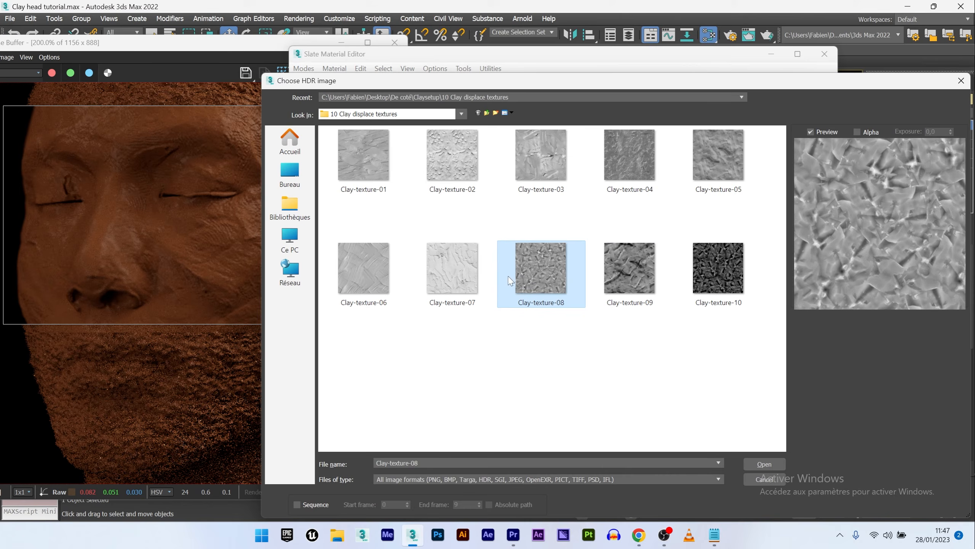
double_click(537, 269)
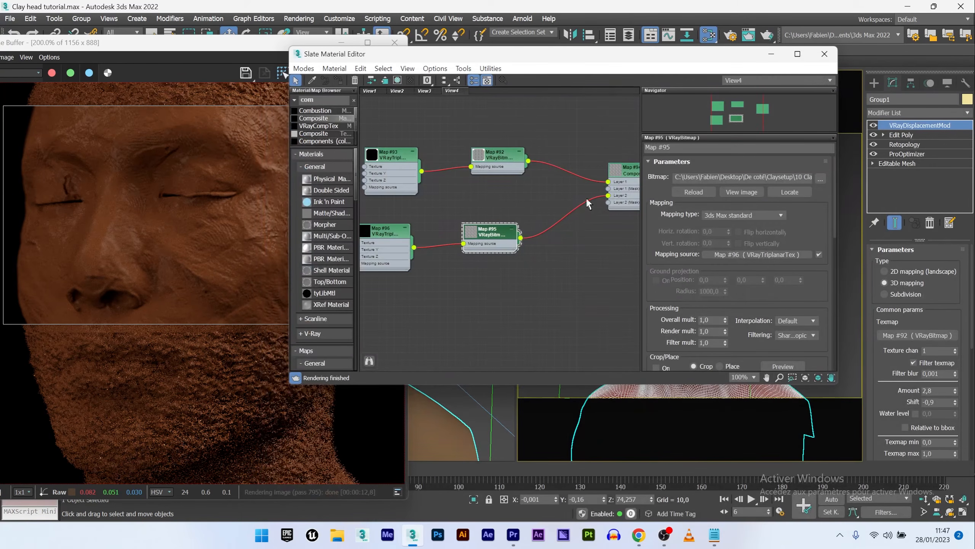
- Assign the Composite map as an instance to the V-Ray displacement modifier's Texmap slot
middle_click_drag(583, 204, 540, 209)
double_click(591, 178)
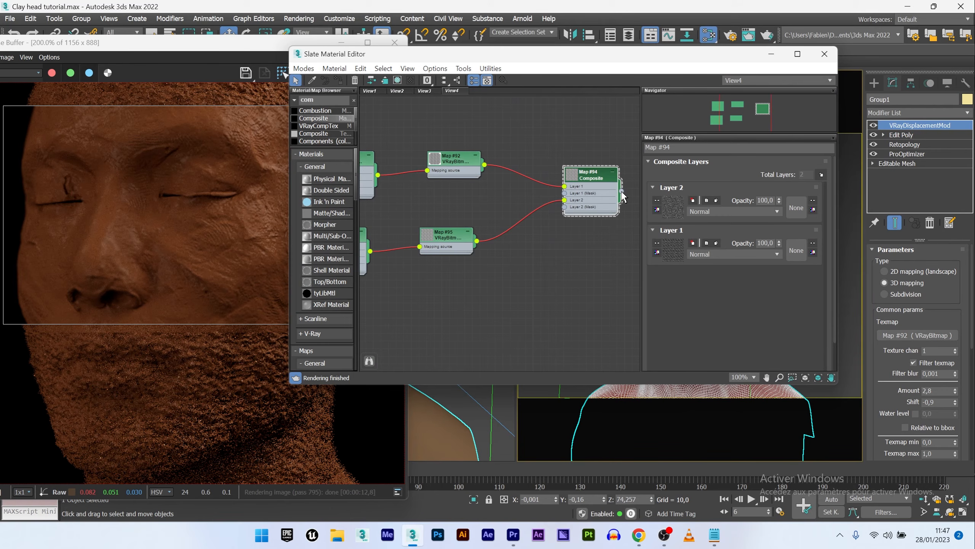
left_click_drag(916, 337, 410, 227)
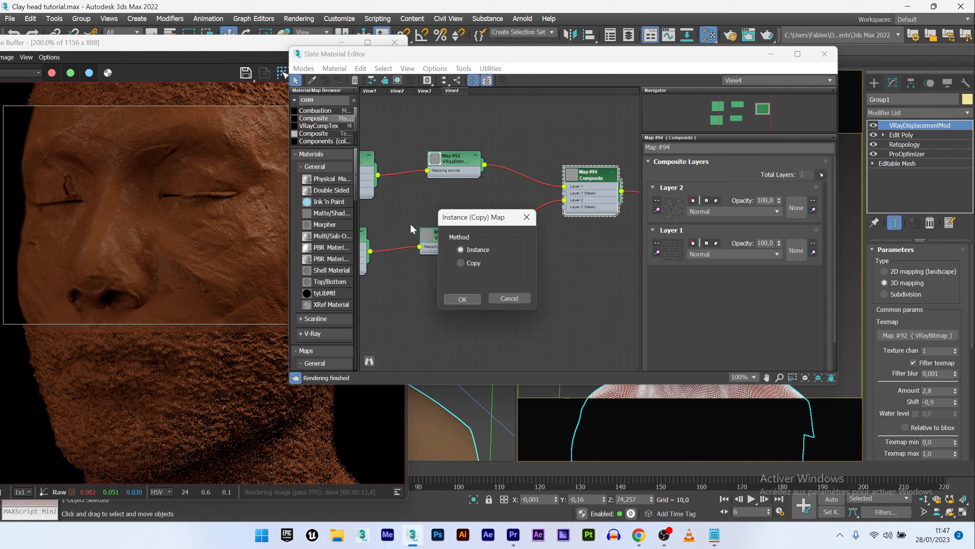
left_click(472, 300)
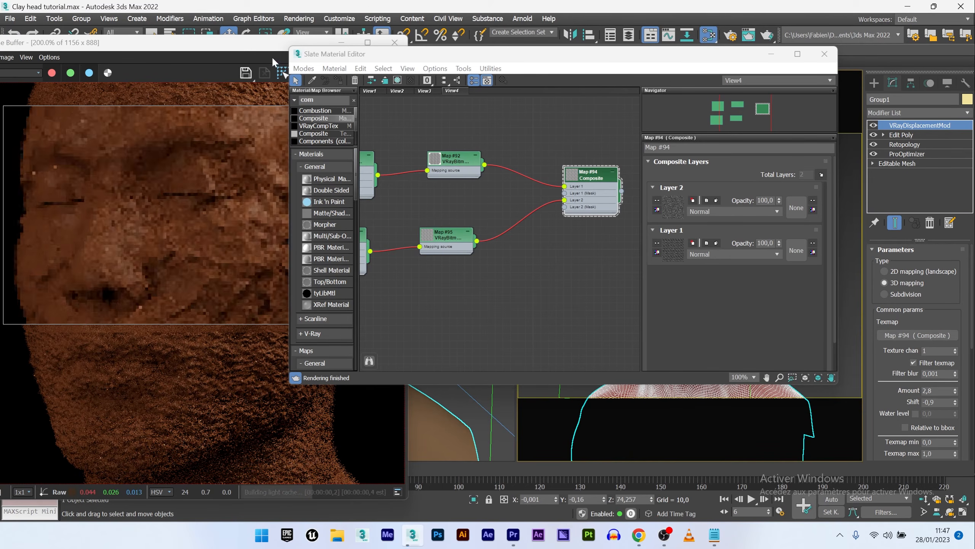
- Move the frame buffer and draw a render region over the face
left_click_drag(250, 44, 239, 43)
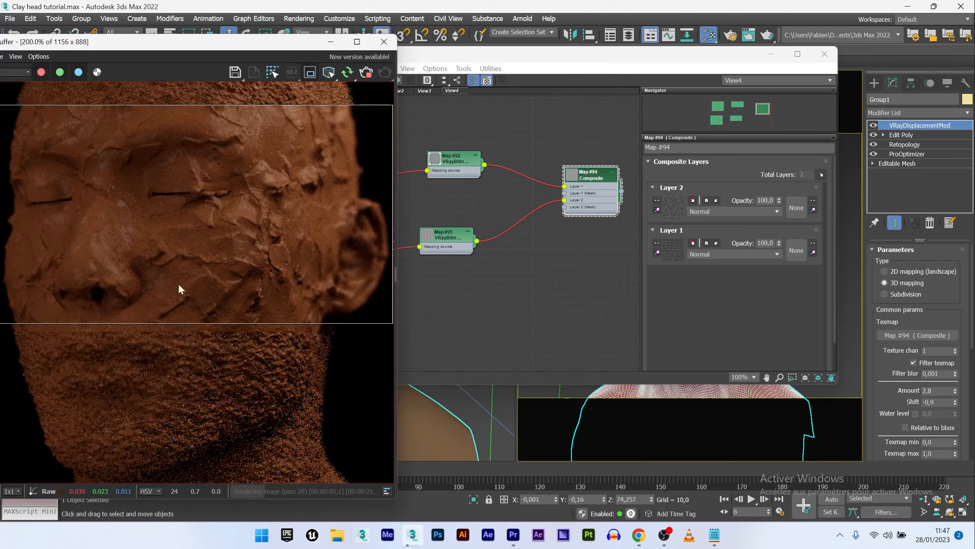
left_click_drag(6, 429, 389, 110)
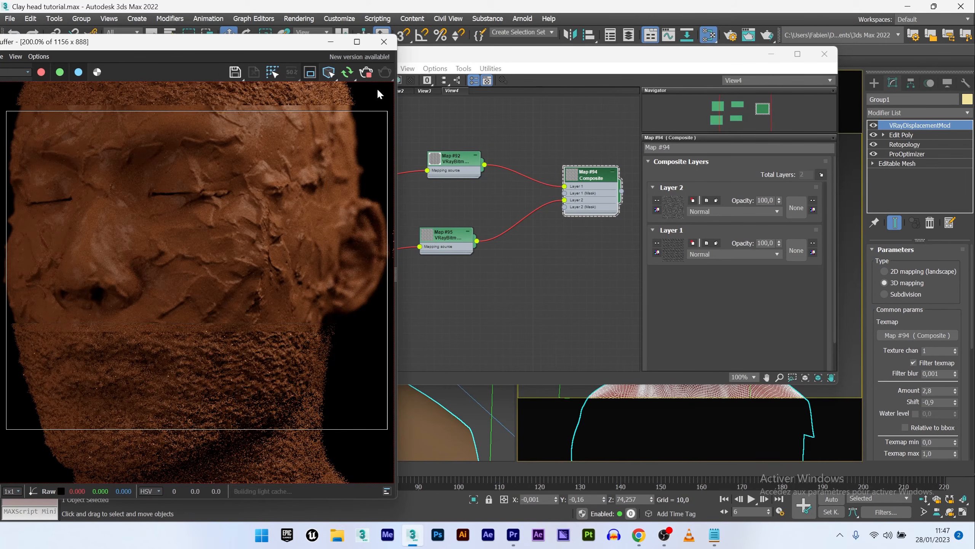
left_click_drag(6, 89, 370, 468)
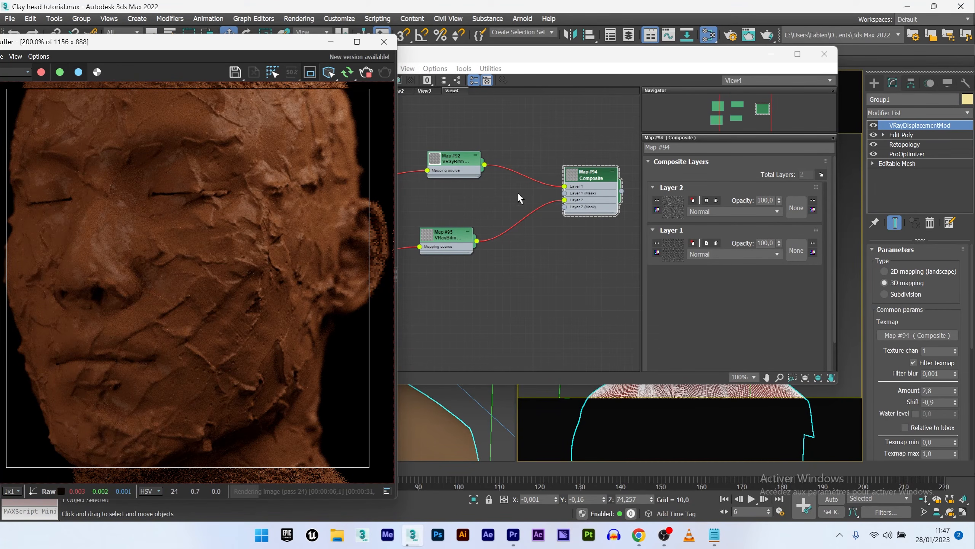
- Set the Composite's Layer 2 blend mode to Overlay and its opacity to 40
left_click(593, 175)
left_click(717, 212)
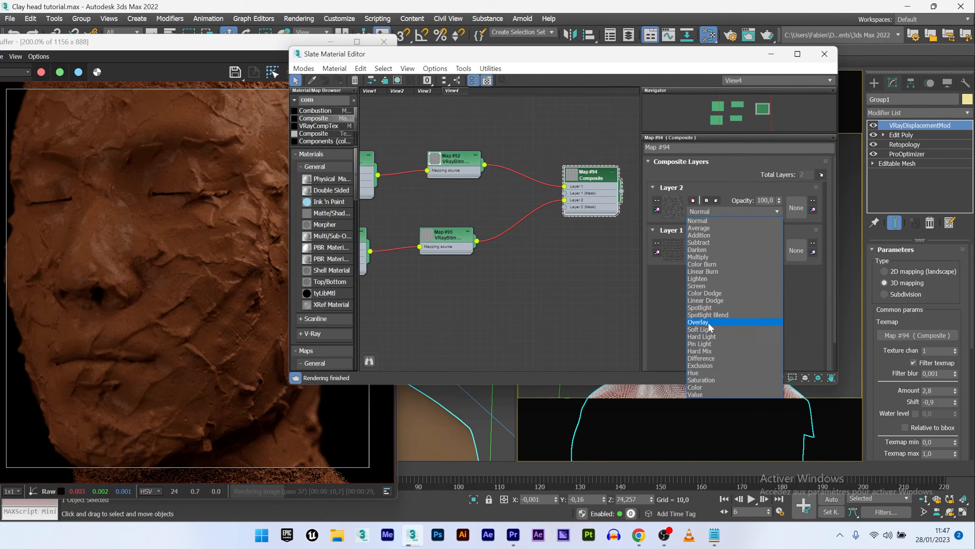
left_click(709, 324)
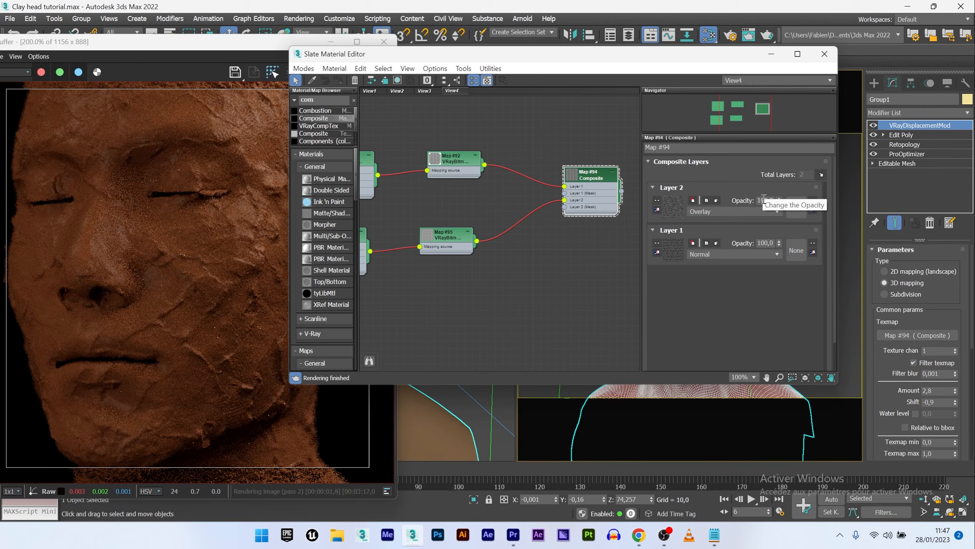
left_click(766, 200)
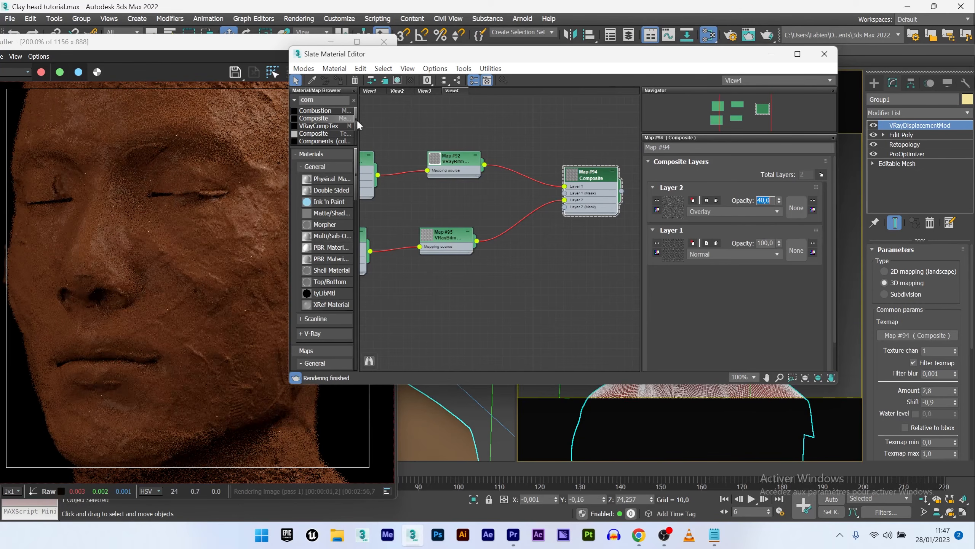
- Insert a Color Correction map between each VRayBitmap and its Composite layer input
left_click(321, 98)
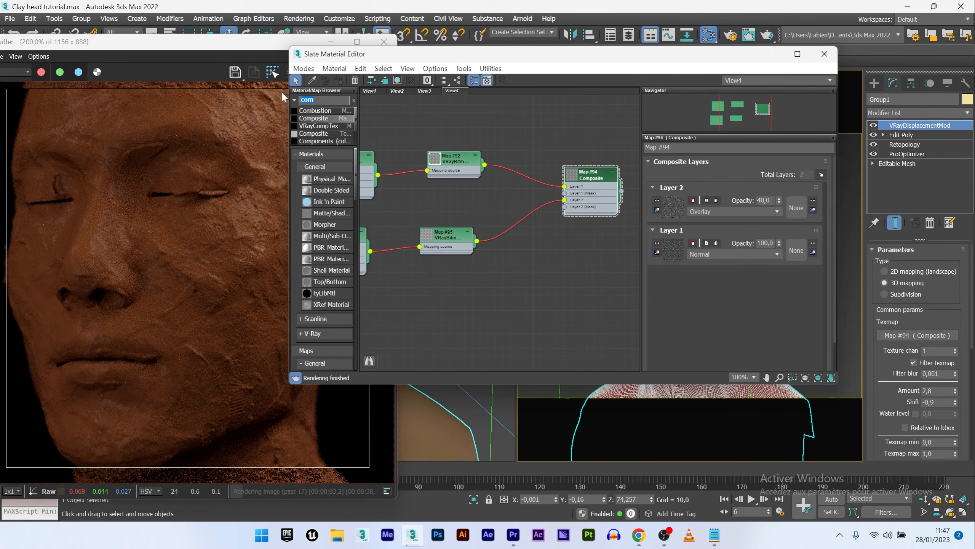
type("colo")
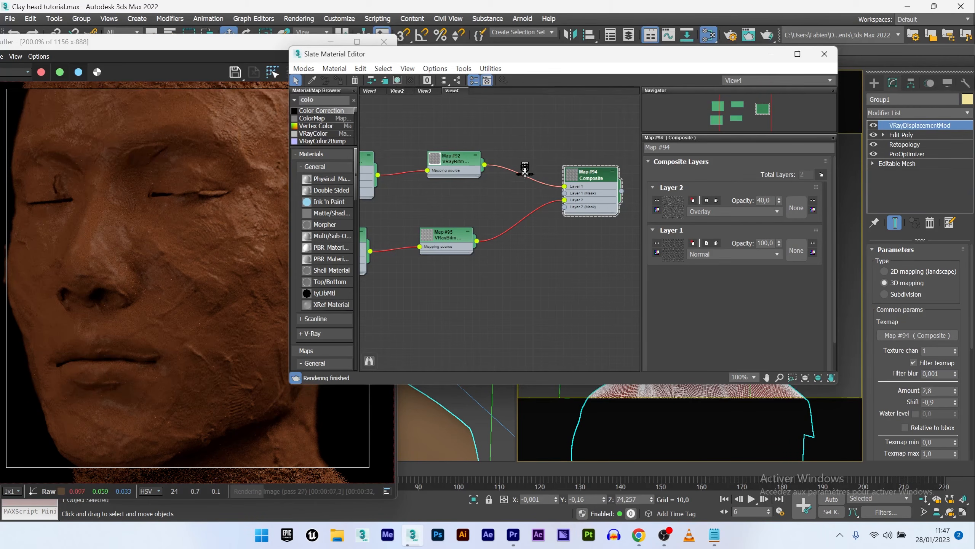
left_click_drag(525, 169, 525, 172)
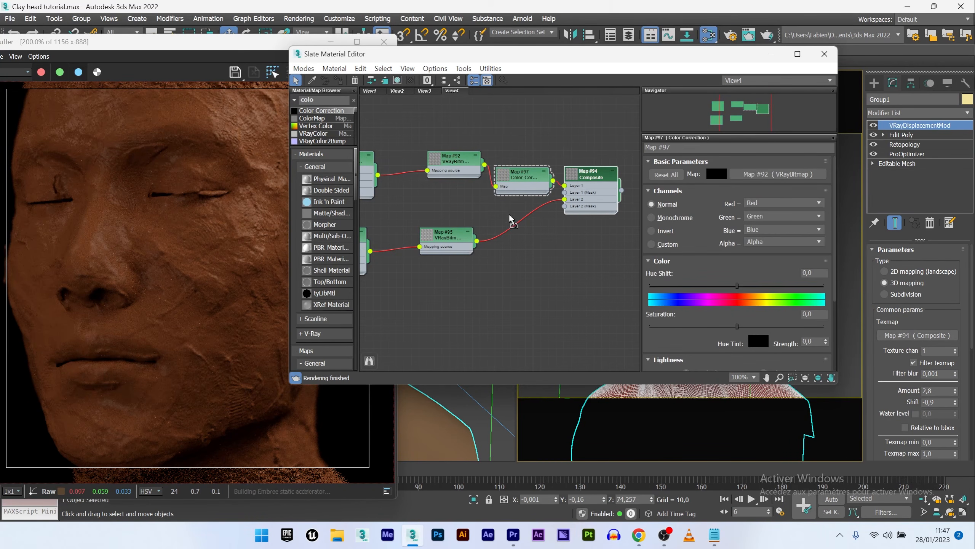
left_click_drag(510, 219, 513, 220)
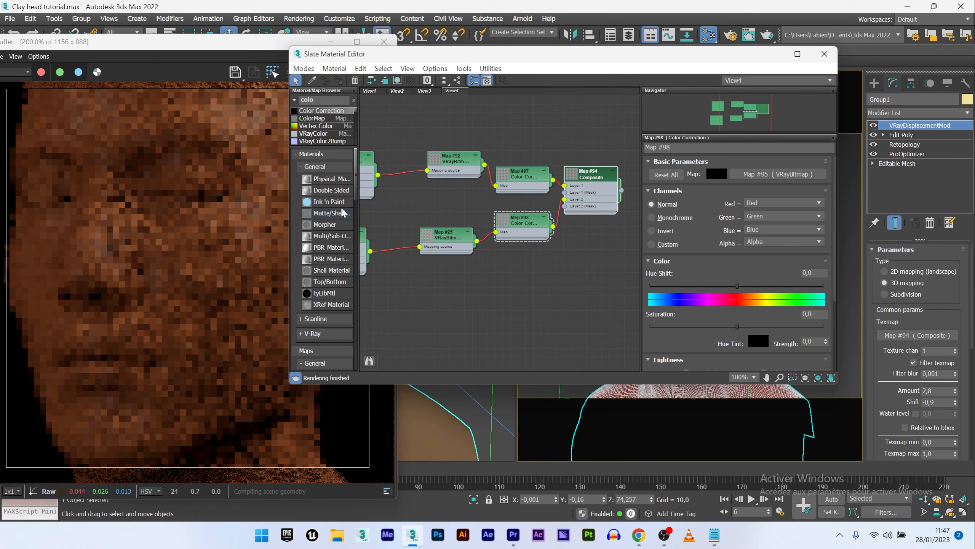
- Set the first Color Correction's brightness to about 34,8 and contrast to about 26,9
left_click(521, 174)
left_click_drag(836, 196, 832, 286)
left_click_drag(736, 312, 767, 312)
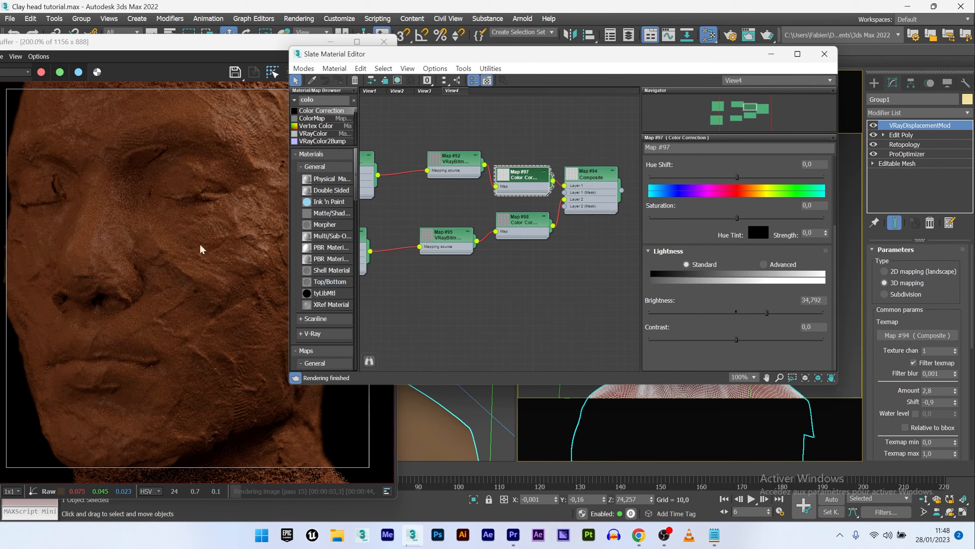
left_click_drag(736, 339, 762, 339)
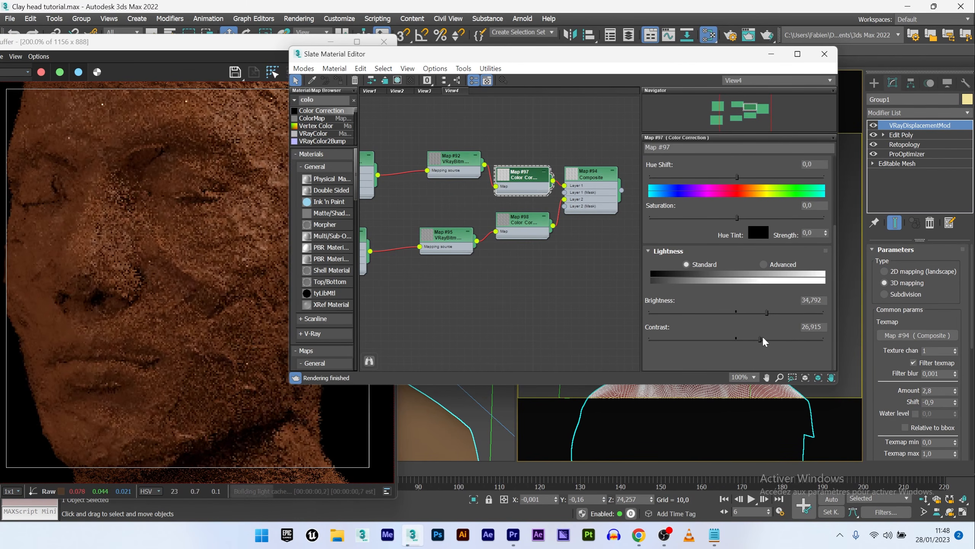
- Adjust the lightness sliders of the second Color Correction map
double_click(525, 220)
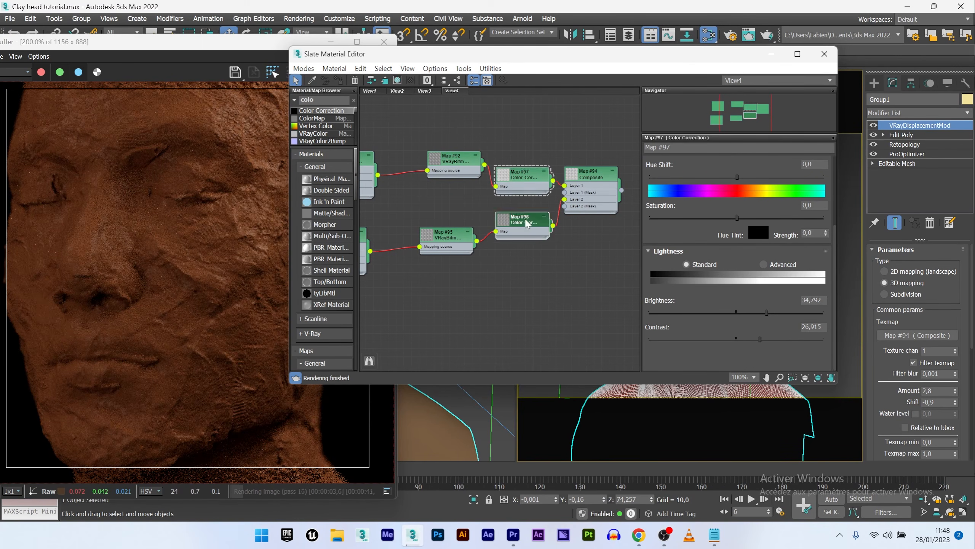
left_click_drag(736, 312, 772, 339)
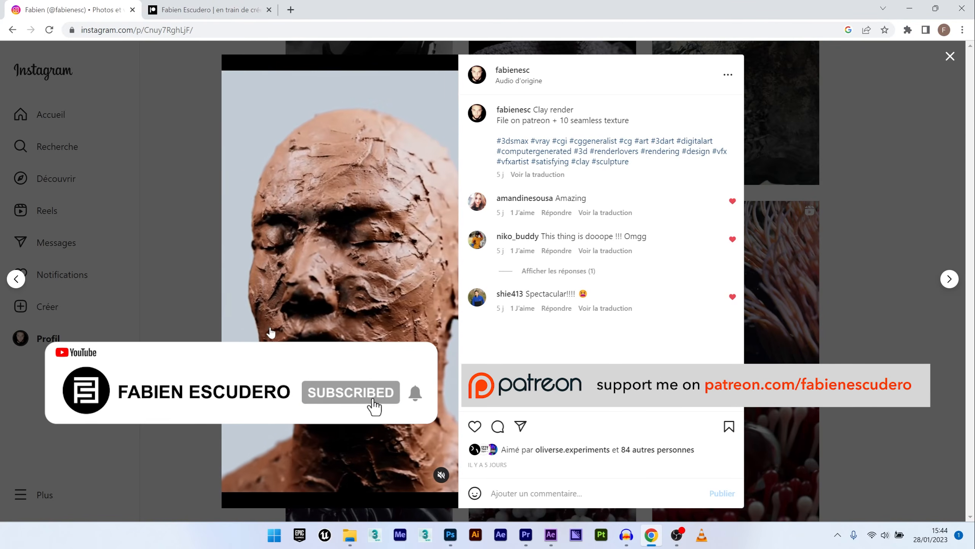
- Switch to the browser's Patreon tab and scroll down to the Clay Vray displace Setup post
left_click(264, 4)
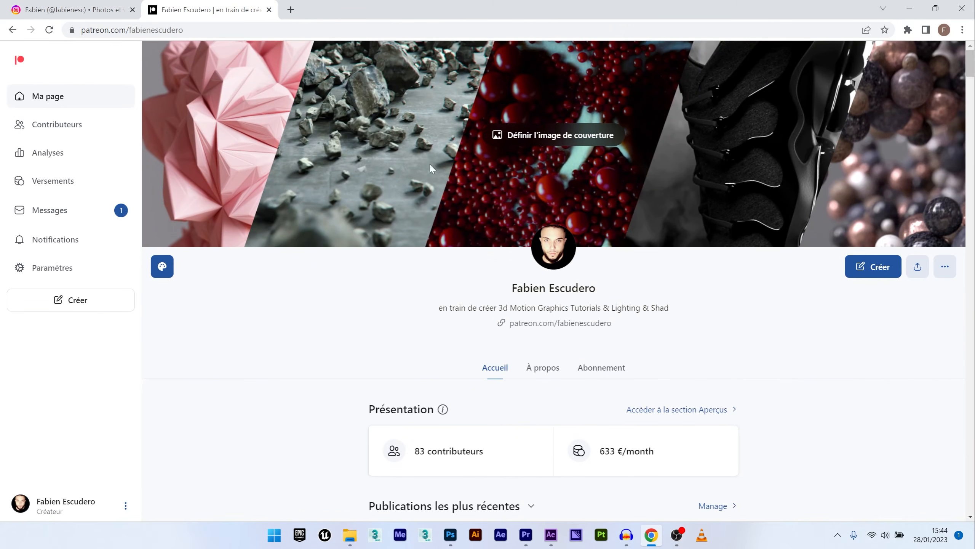
scroll(431, 169, "down", 10)
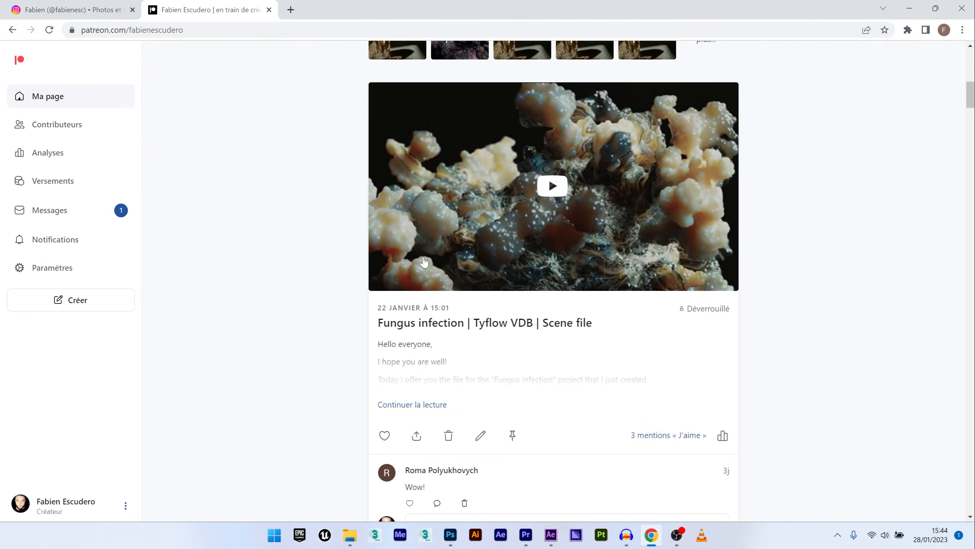
scroll(424, 263, "down", 10)
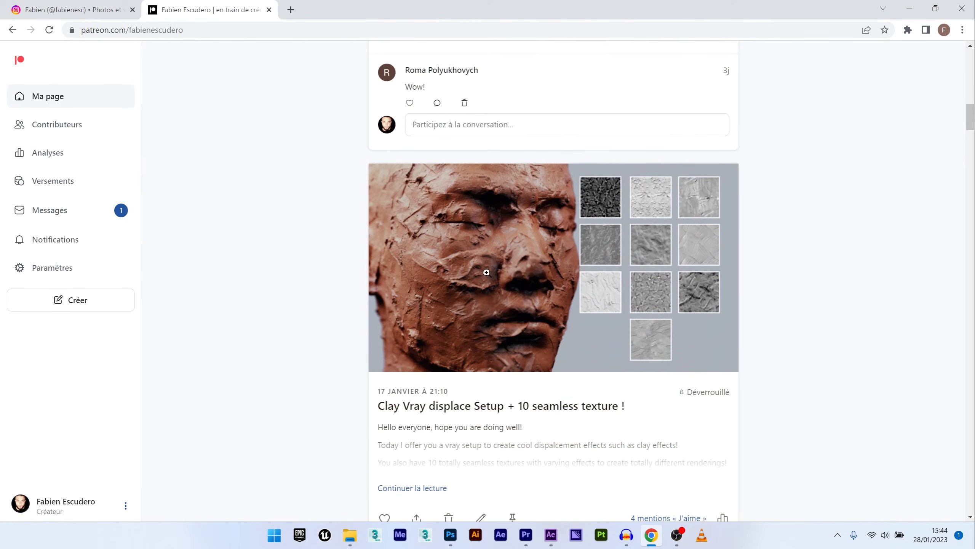
scroll(611, 217, "down", 5)
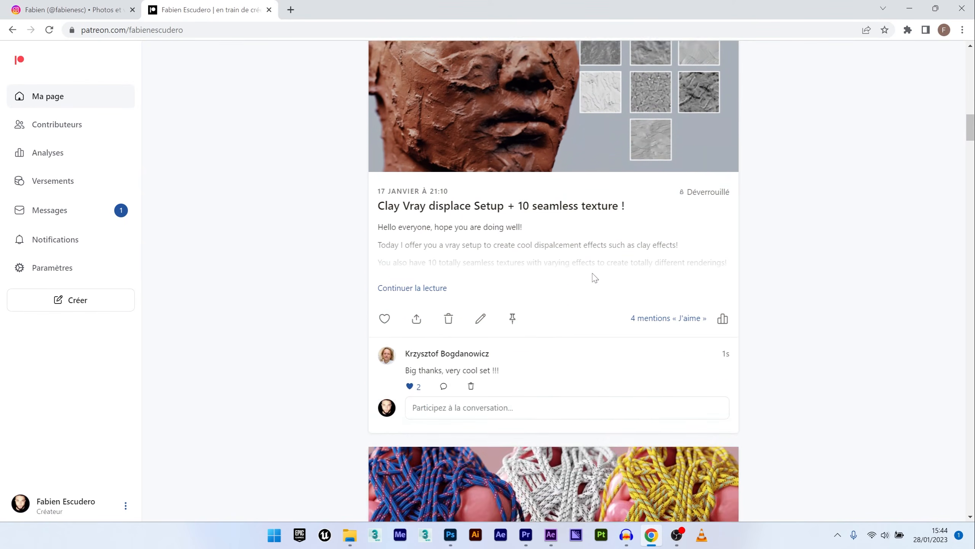